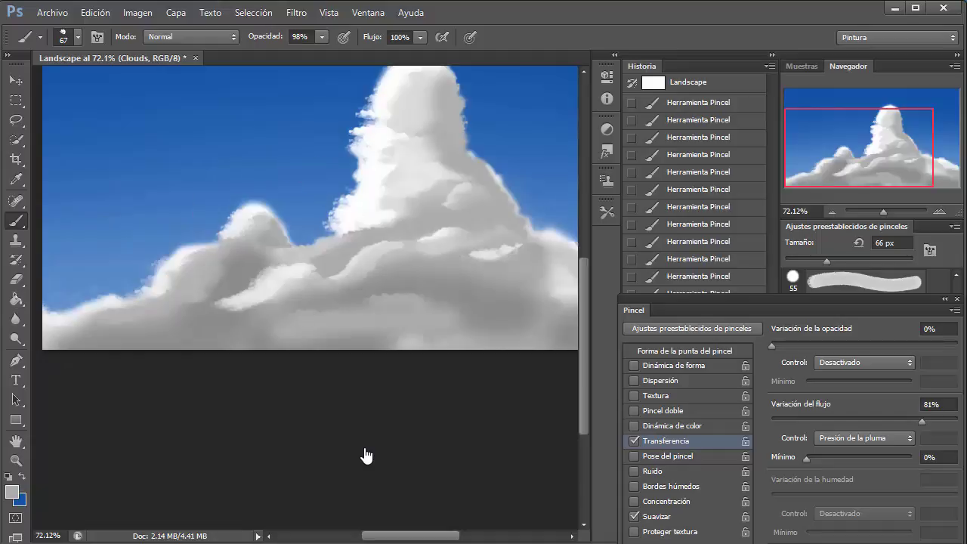
Step: Hide the brush settings and blend light grey shading around the rounded bulge at the tall cloud's base with a soft round brush
key(F5)
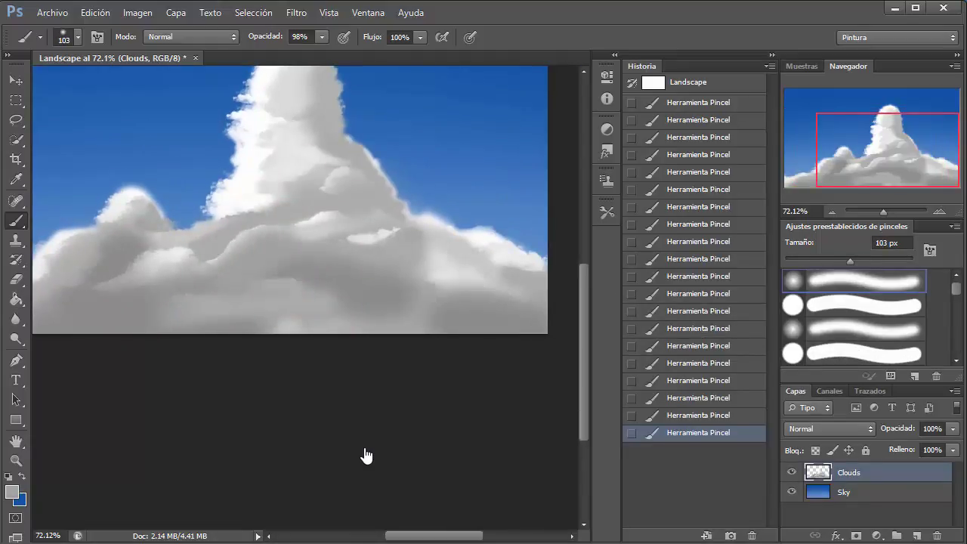
scroll(365, 454, left, 2)
scroll(366, 455, up, 2)
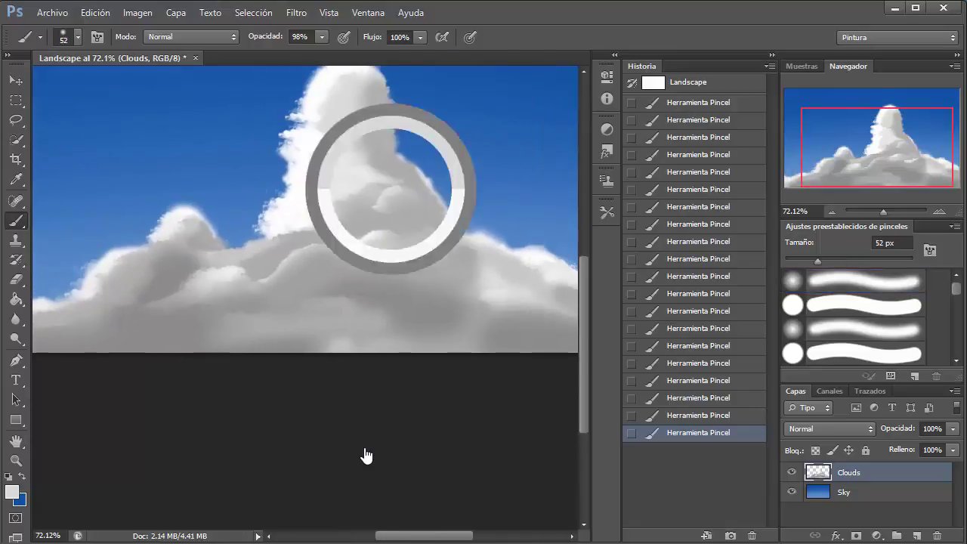
scroll(366, 454, up, 5)
key(bracketleft)
key(bracketleft)
key(bracketleft)
key(bracketleft)
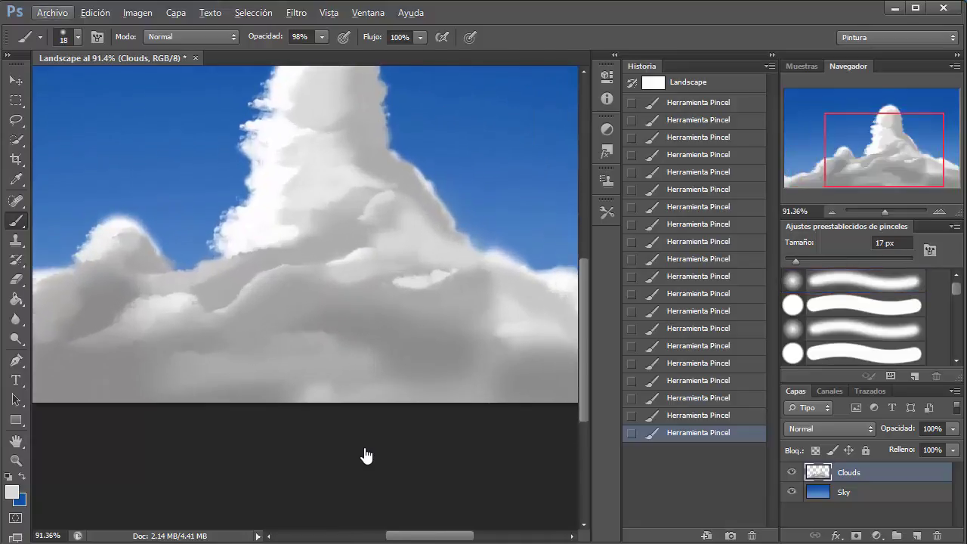
Step: Reduce the brush to 4 px and paint a thin white rim along the top of the rounded bulge
key(bracketleft)
key(bracketleft)
key(bracketleft)
key(bracketleft)
key(bracketleft)
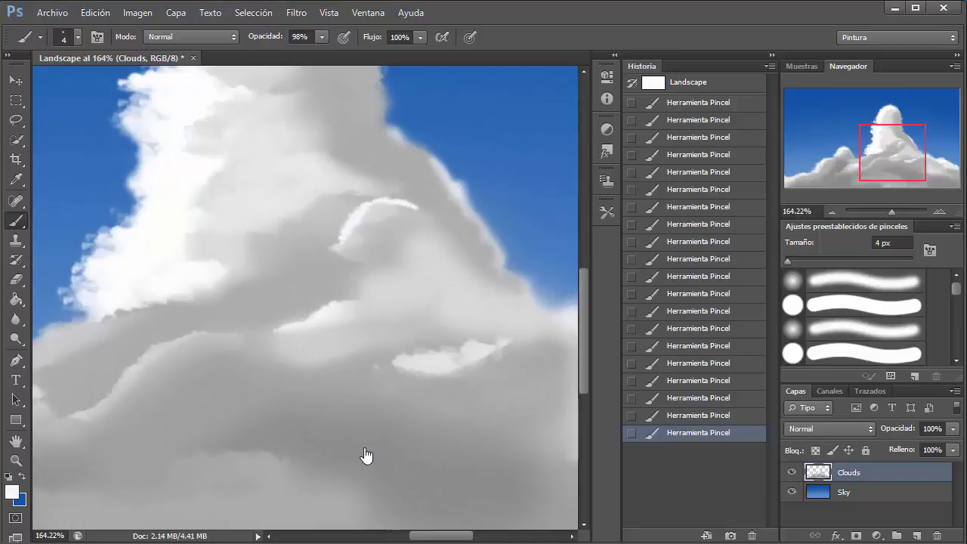
Step: Paint a thin white rim along the right slope of the tall cloud with the 4 px brush
scroll(366, 455, right, 3)
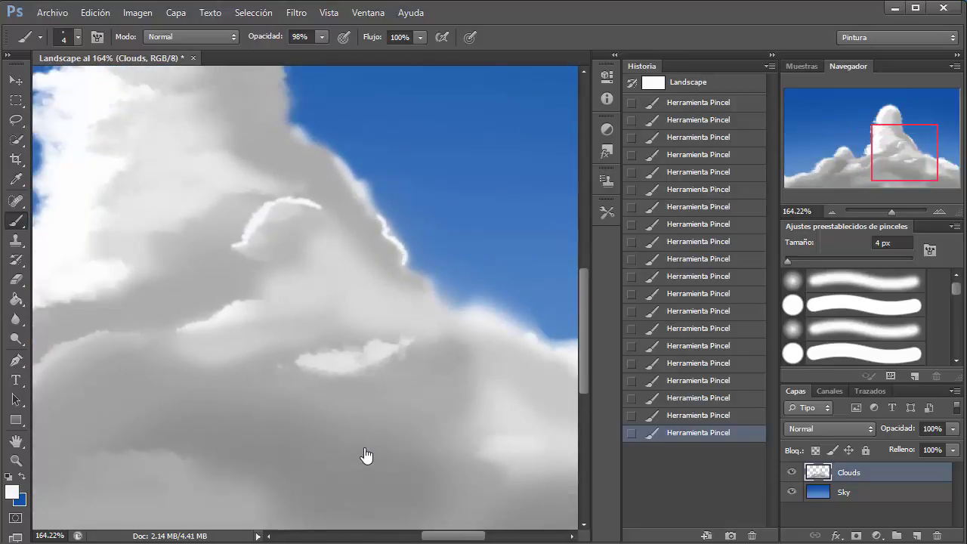
scroll(365, 455, up, 1)
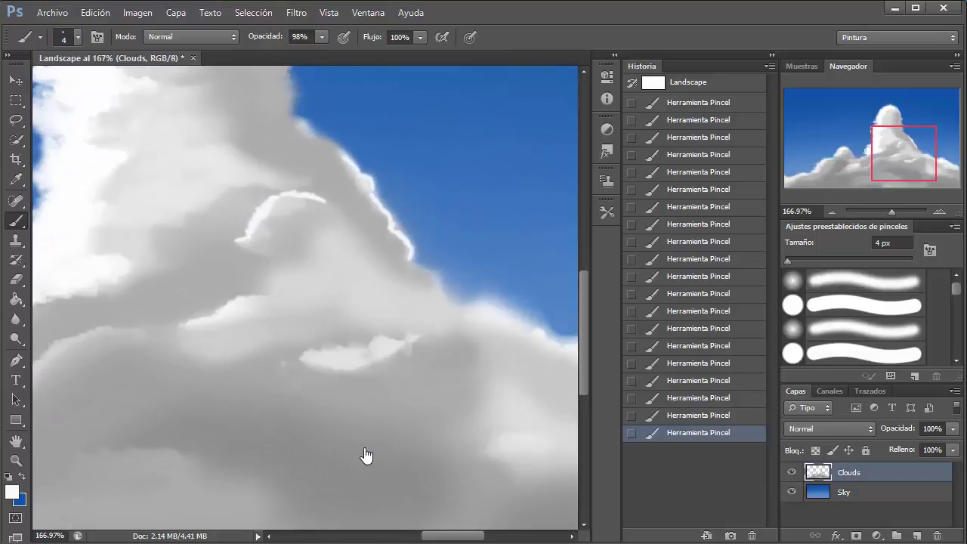
scroll(366, 454, down, 3)
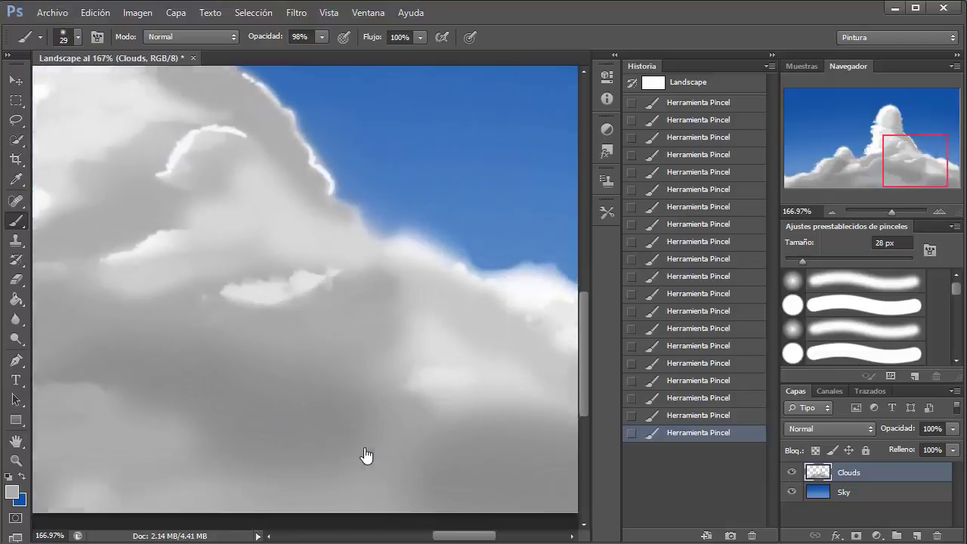
key(bracketleft)
key(bracketleft)
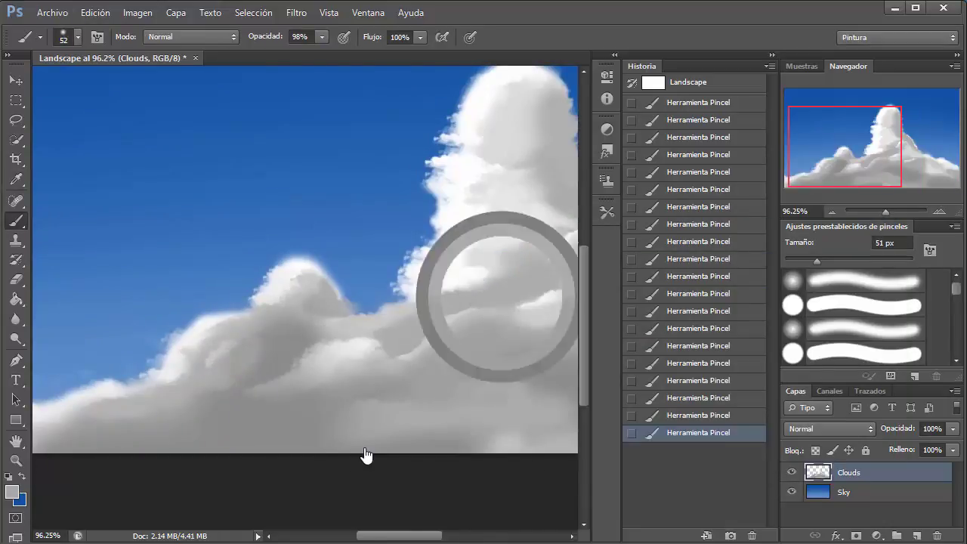
Step: Paint a soft grey shadow fold under the rounded head of the tall cloud, reducing the brush size for the detail
scroll(365, 454, up, 3)
key(bracketleft)
key(bracketleft)
key(bracketleft)
key(bracketleft)
key(bracketleft)
key(bracketleft)
key(bracketleft)
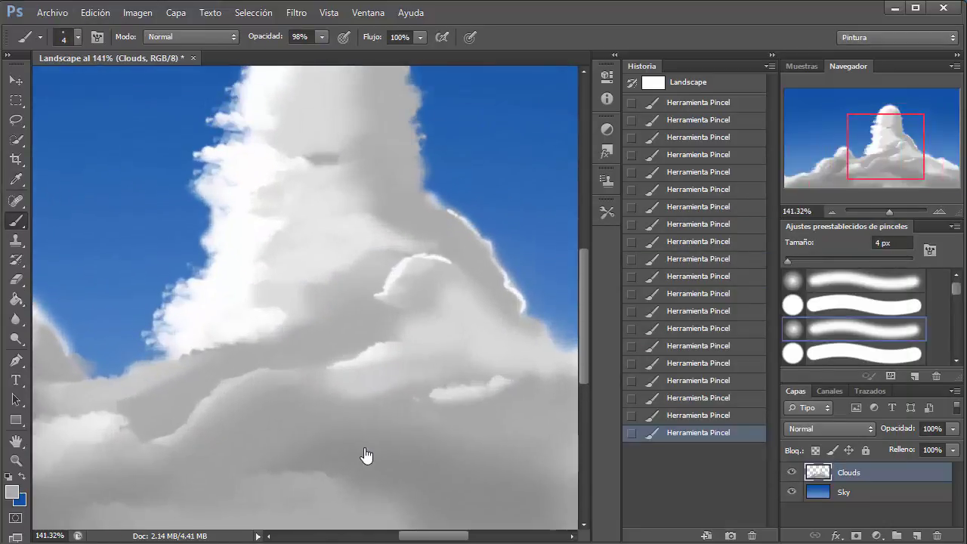
key(bracketleft)
key(bracketleft)
key(bracketleft)
key(bracketleft)
key(bracketleft)
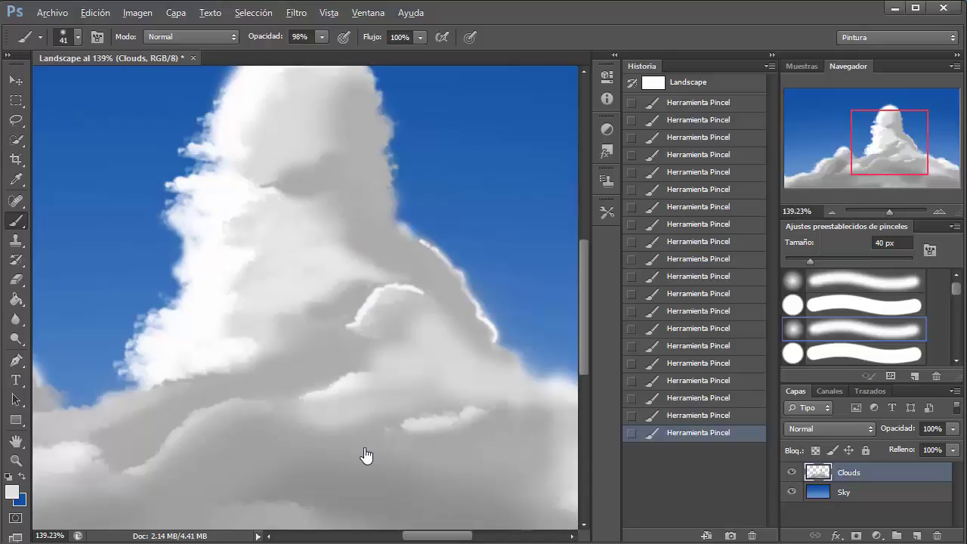
scroll(365, 454, down, 3)
scroll(366, 454, down, 3)
key(l)
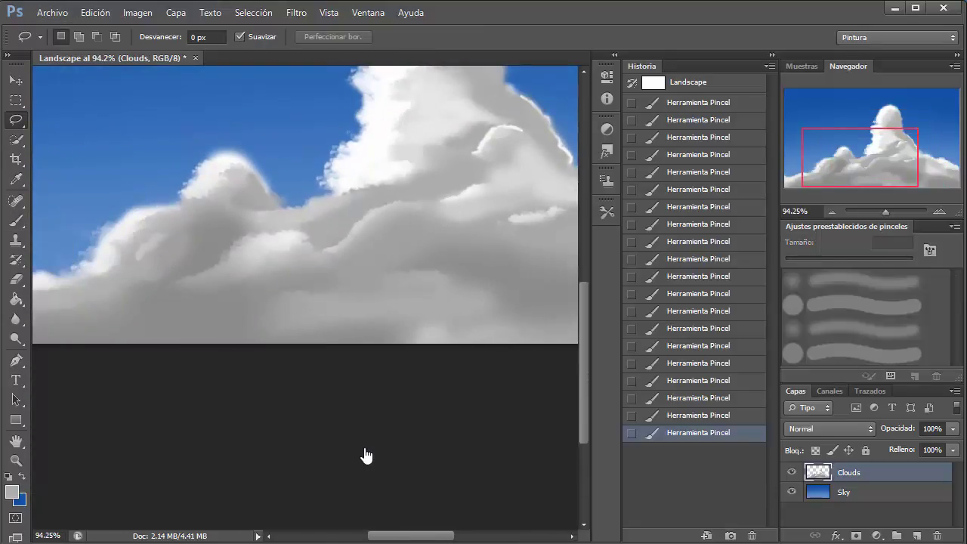
key(b)
Step: Choose the 2799 px textured cloud brush preset, reduce its size to 47 px and show the brush settings
key(ctrl+0)
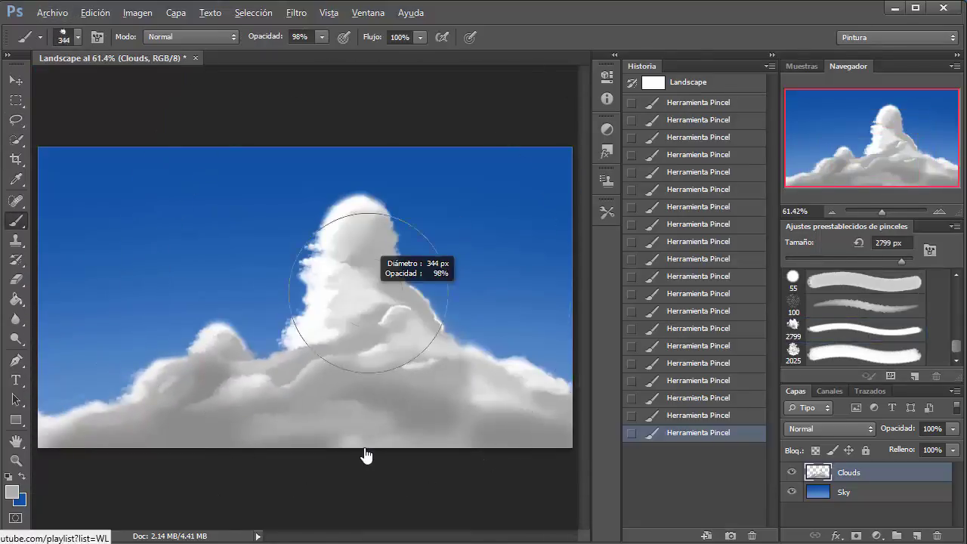
key(bracketleft)
key(bracketleft)
key(bracketleft)
key(bracketleft)
key(bracketleft)
key(bracketleft)
key(F5)
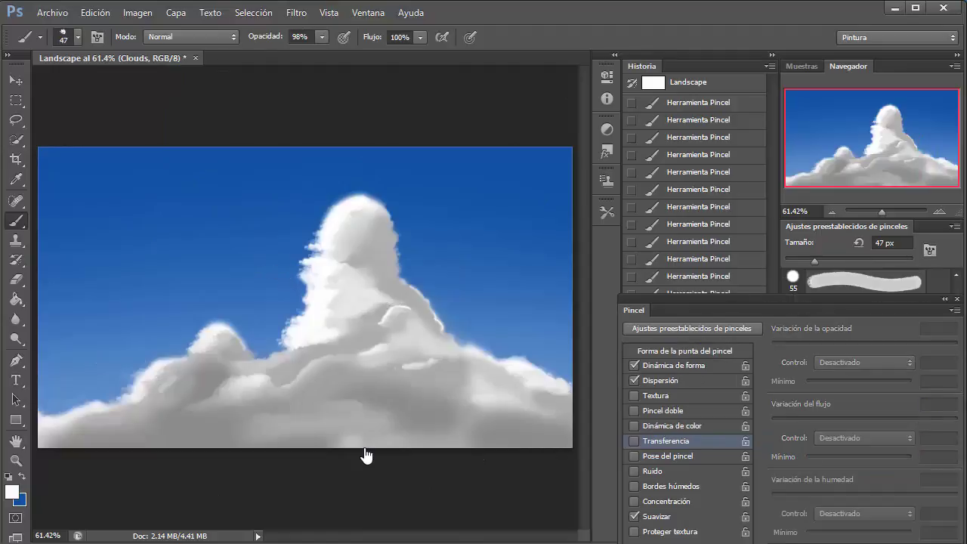
Step: Paint small white wisps in the sky on both sides of the tall cloud, with the brush's Transfer option enabled
click(265, 268)
scroll(302, 257, up, 2)
drag(366, 455, 195, 368)
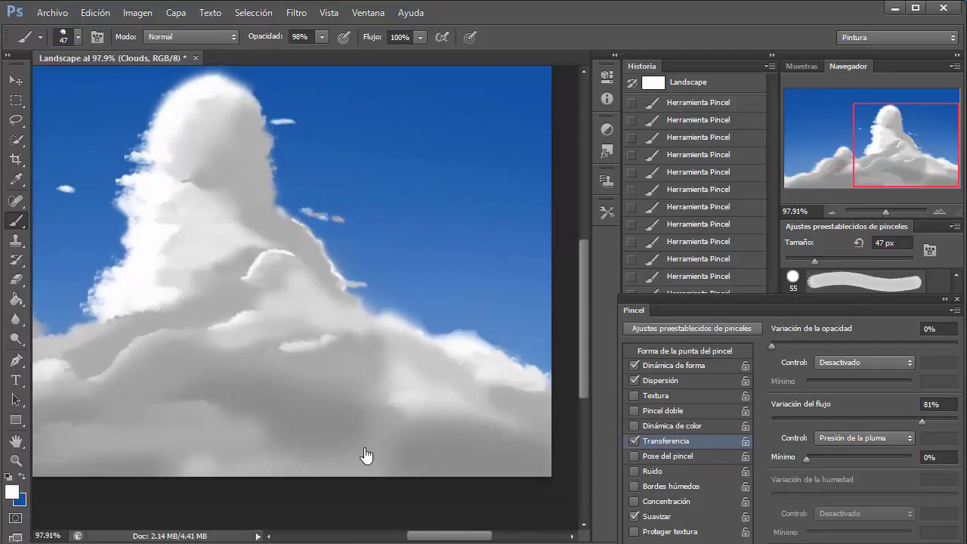
Step: Try a long white streak from the middle of the tall cloud across the sky to its right
drag(365, 456, 509, 431)
drag(300, 185, 568, 180)
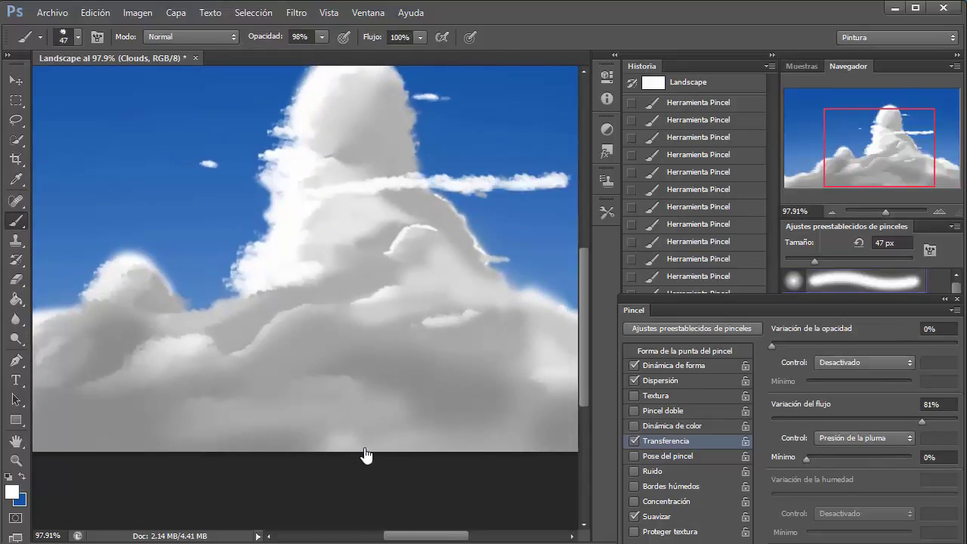
Step: Set the brush opacity to 61%, paint wisps in the left sky and erase the underside of the wisp beside the tall cloud
drag(365, 455, 570, 449)
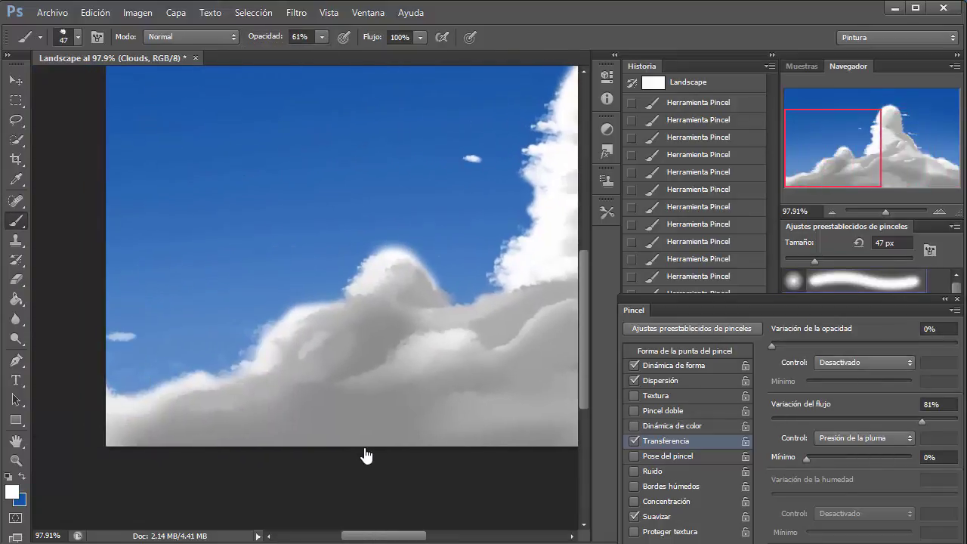
drag(366, 455, 284, 543)
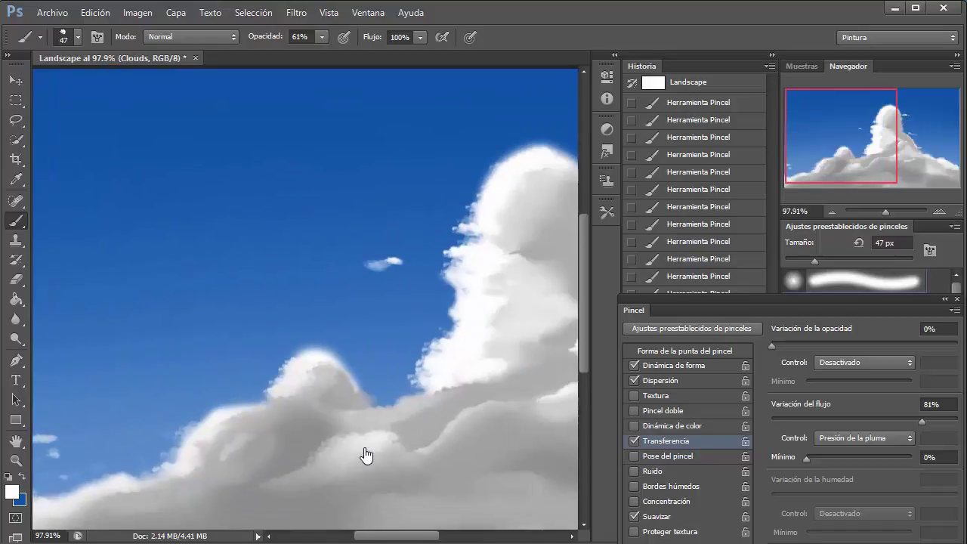
key(e)
drag(370, 265, 392, 264)
Step: Paint a small white cloud in the sky above the left peak, with faint wisps beneath it
key(b)
drag(213, 287, 240, 285)
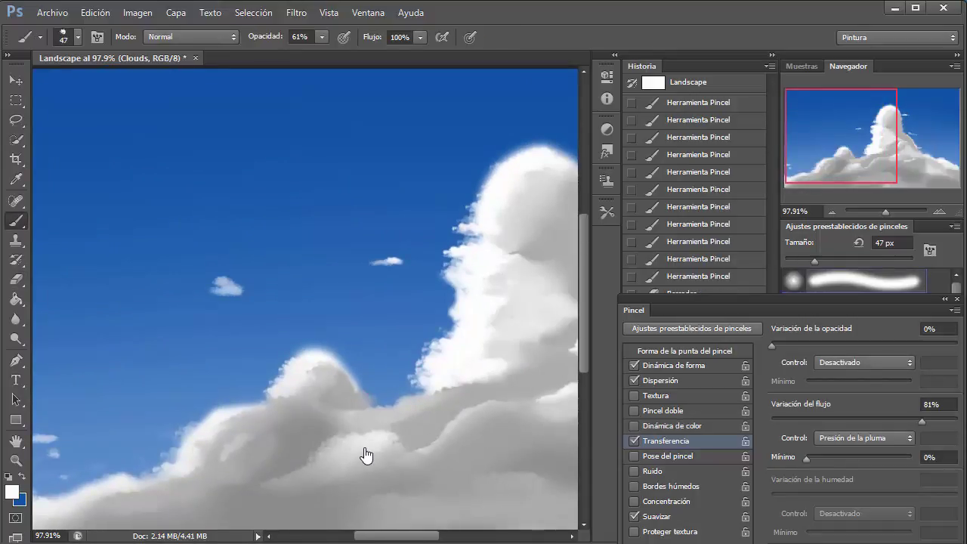
drag(366, 455, 418, 502)
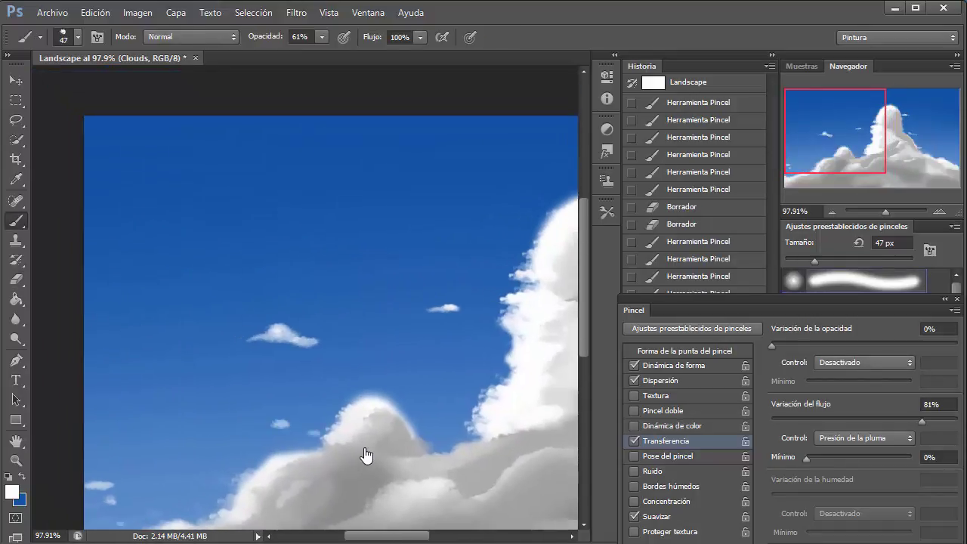
drag(365, 455, 320, 359)
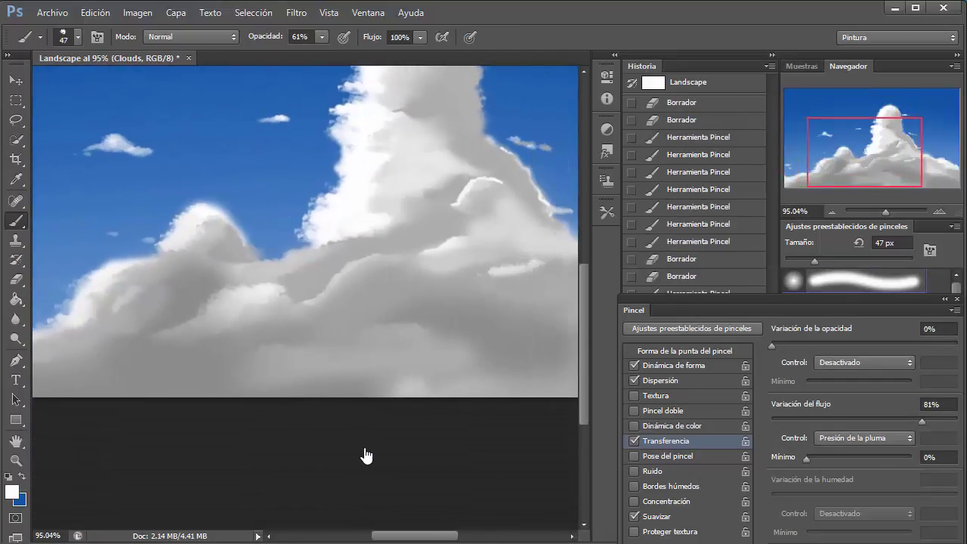
Step: Paint faint wisps in the right sky and near the tall cloud's upper left edge, undoing the last change
drag(365, 455, 365, 531)
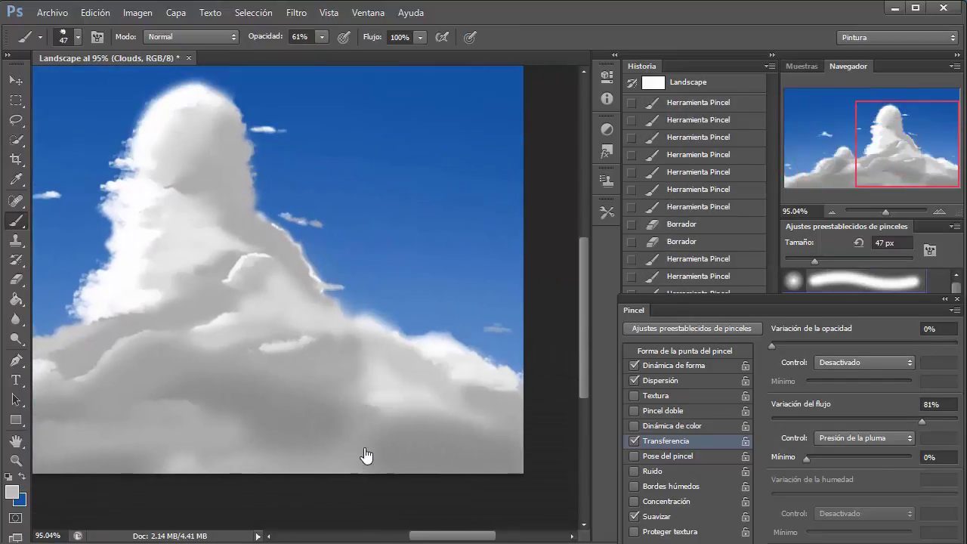
drag(366, 456, 380, 452)
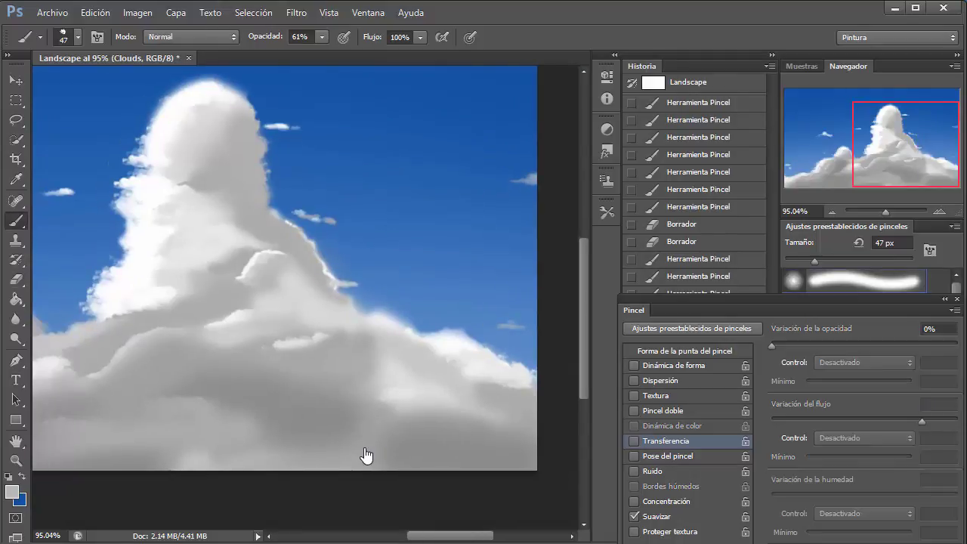
scroll(365, 455, down, 4)
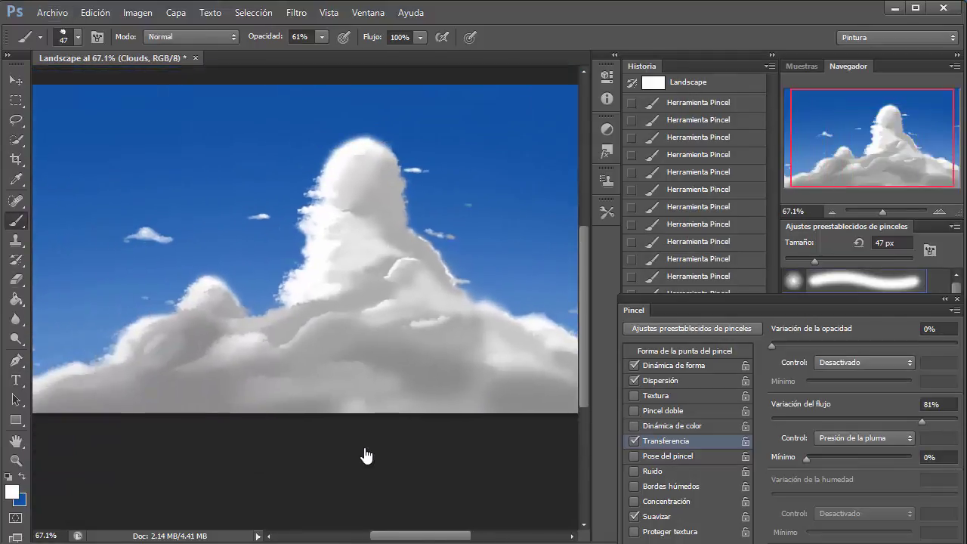
drag(366, 455, 400, 410)
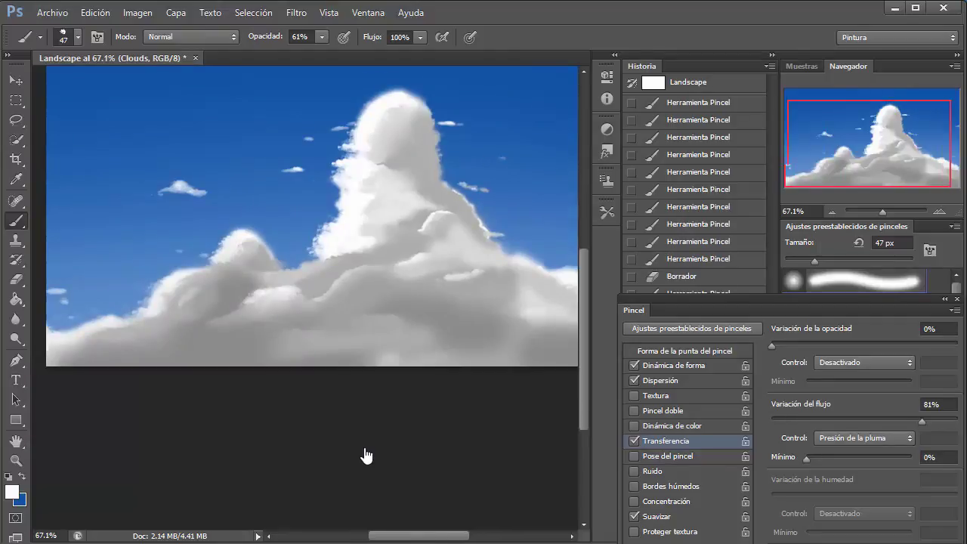
key(ctrl+alt+z)
Step: Hide the brush settings and create a new layer named ground above the Clouds layer
key(F5)
key(ctrl+shift+alt+n)
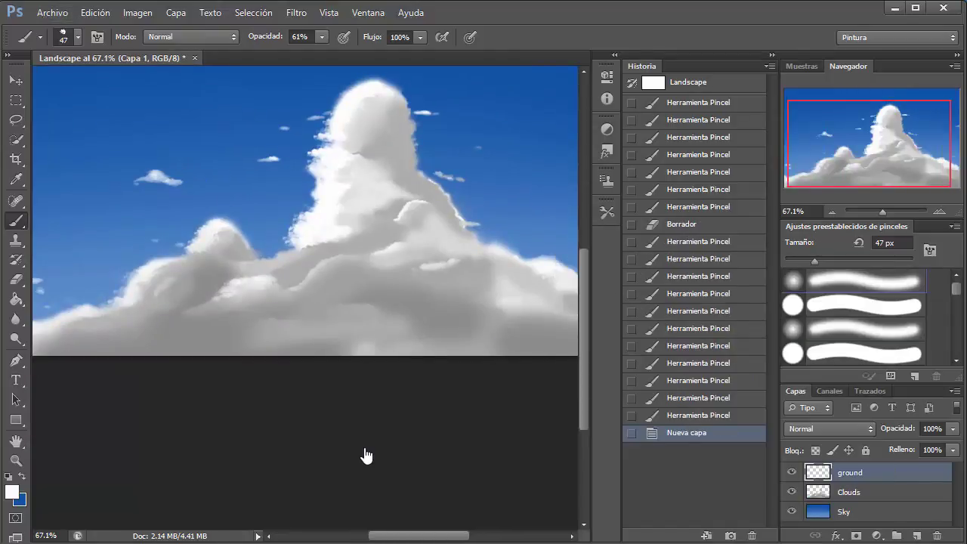
key(Return)
Step: On the Clouds layer, paint white highlights on the lower left edge of the tall cloud and the nearby bulge at 100% opacity
click(822, 494)
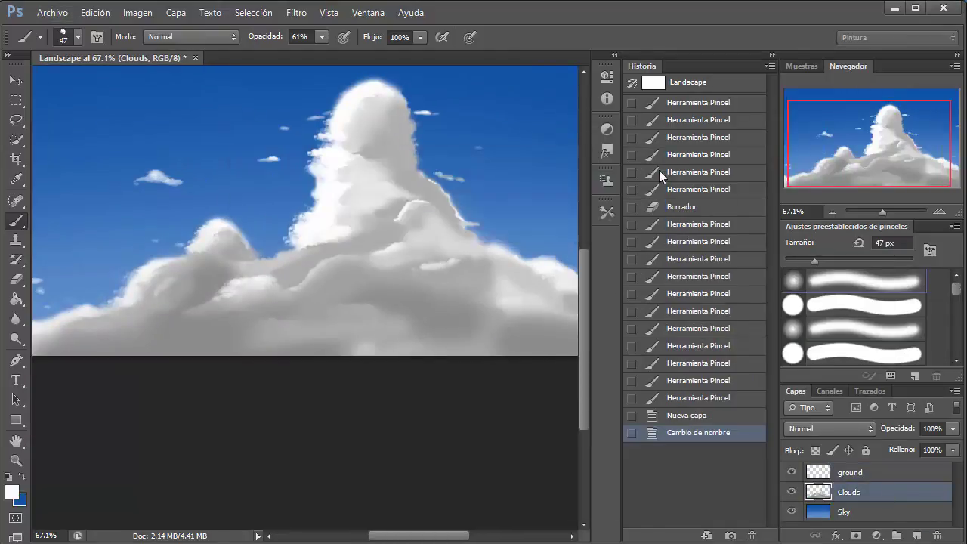
scroll(344, 189, up, 5)
drag(249, 212, 235, 203)
mouse_move(280, 261)
mouse_down()
mouse_move(285, 275)
mouse_move(332, 222)
mouse_up()
alt+right_click(265, 297)
drag(250, 317, 229, 327)
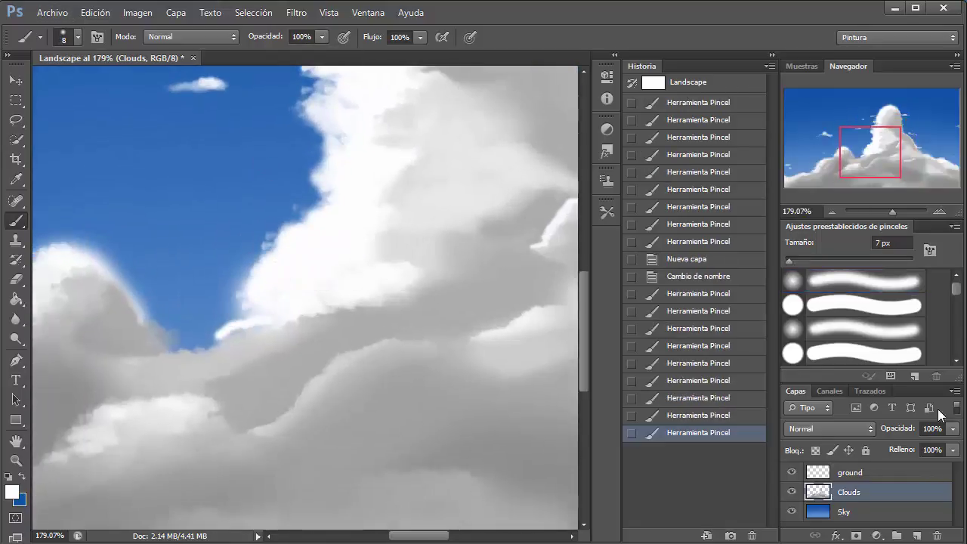
Step: Enlarge the soft brush to 186 px and blend light grey over the body and lower left base of the tall cloud
key(F5)
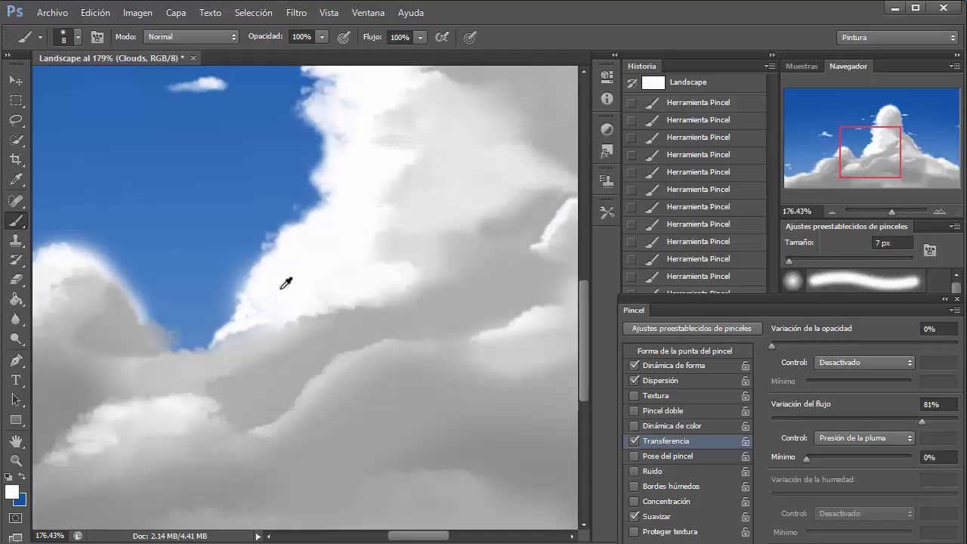
scroll(285, 283, down, 1)
scroll(300, 240, up, 3)
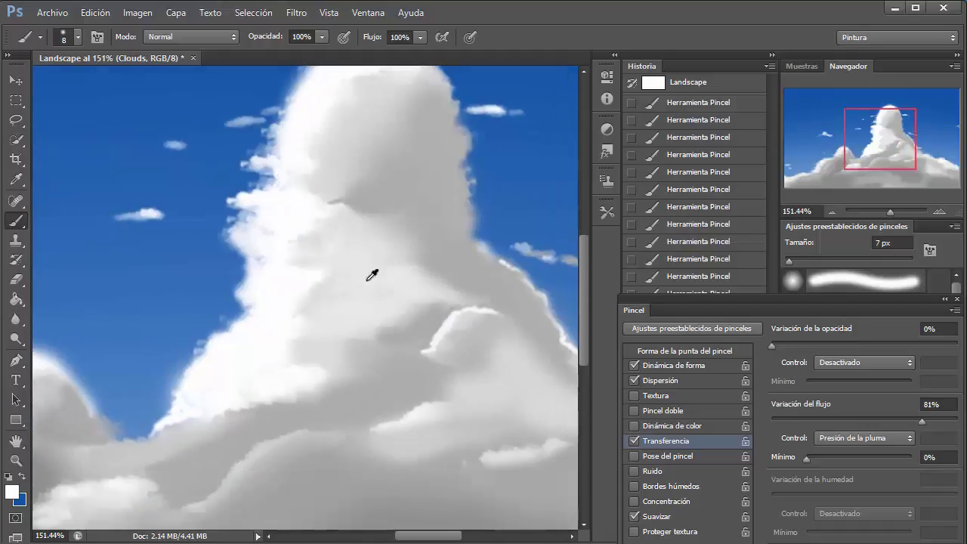
alt+right_click(371, 302)
scroll(402, 249, down, 2)
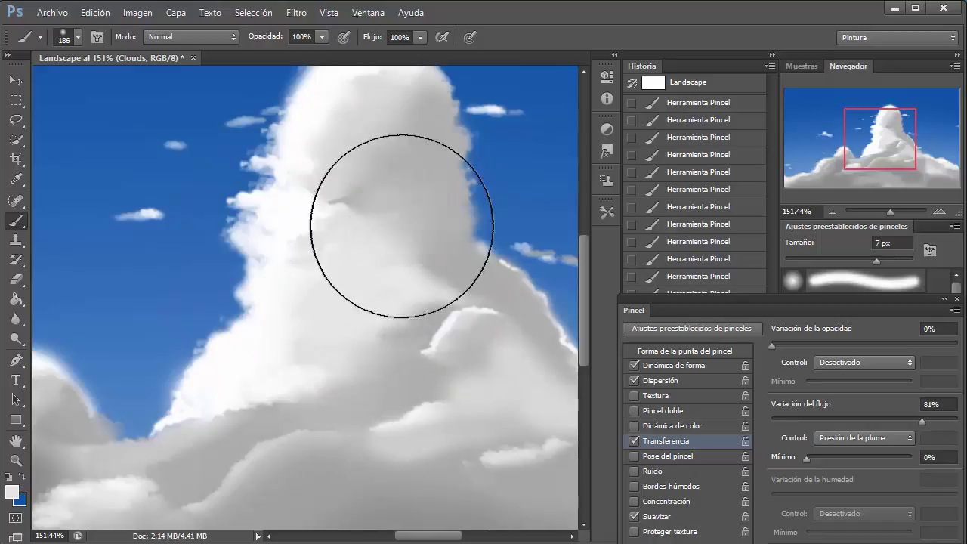
scroll(393, 204, up, 2)
scroll(349, 226, down, 2)
scroll(345, 234, down, 2)
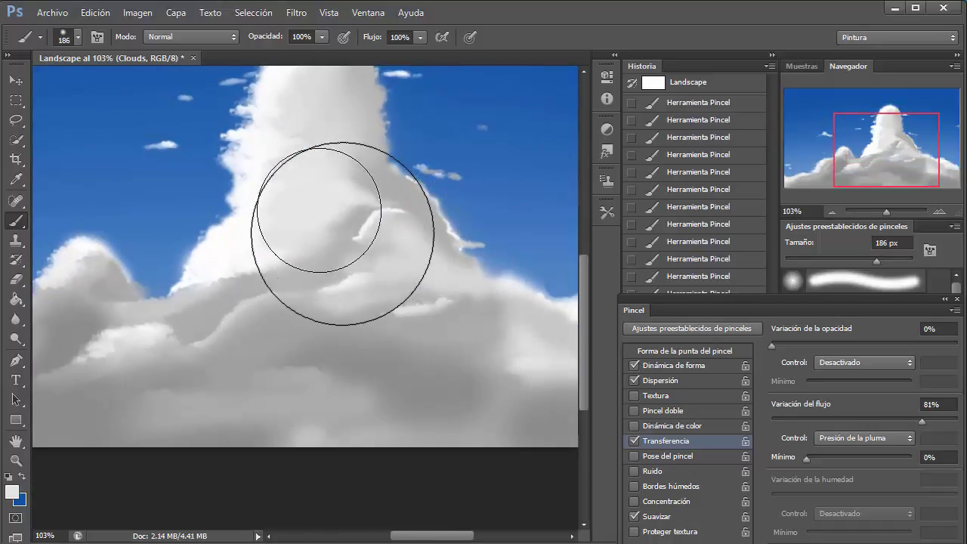
scroll(319, 210, up, 2)
scroll(342, 227, down, 2)
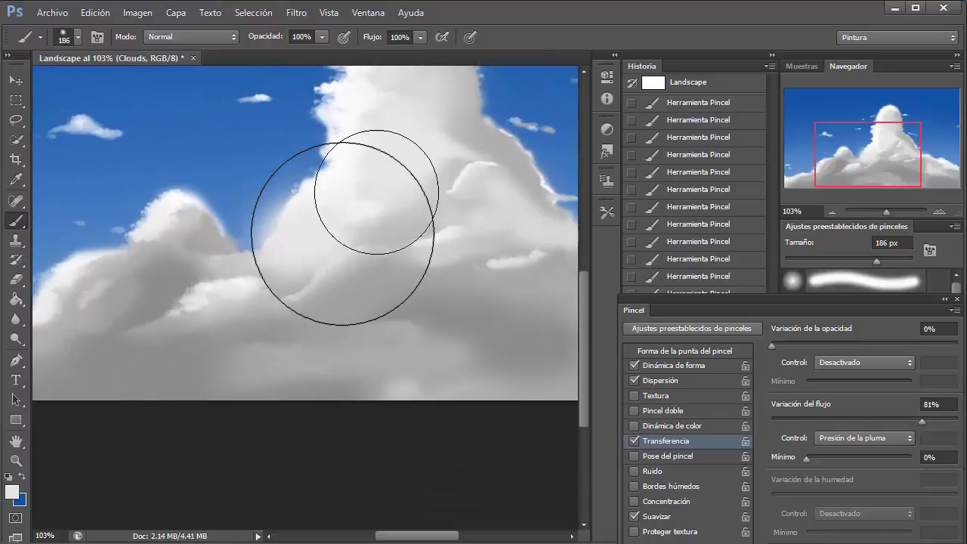
Step: Reduce the brush to 25 px and brighten the lower left edge of the tall cloud with white
key(bracketleft)
key(bracketleft)
key(bracketleft)
key(bracketleft)
key(bracketleft)
key(bracketleft)
key(bracketleft)
key(bracketleft)
key(bracketleft)
key(bracketleft)
key(bracketleft)
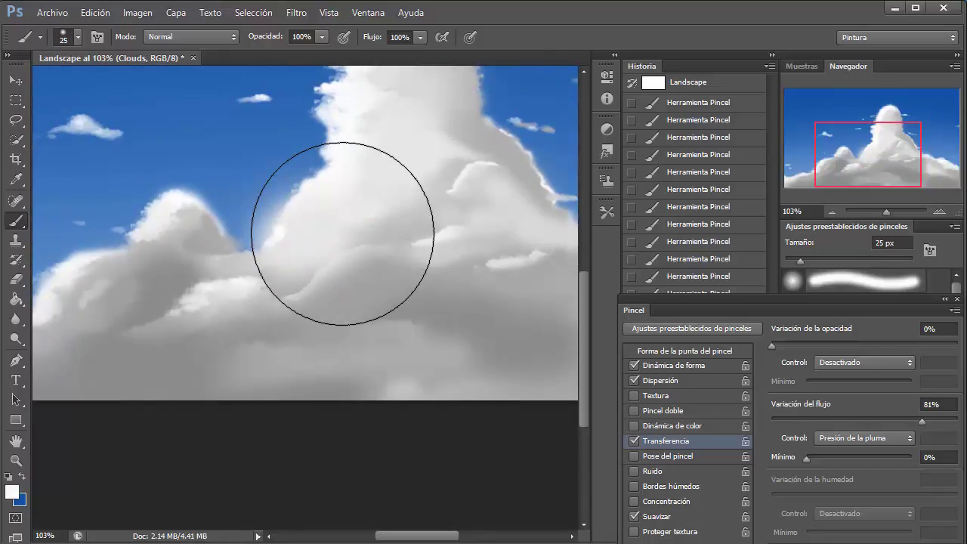
drag(342, 233, 353, 233)
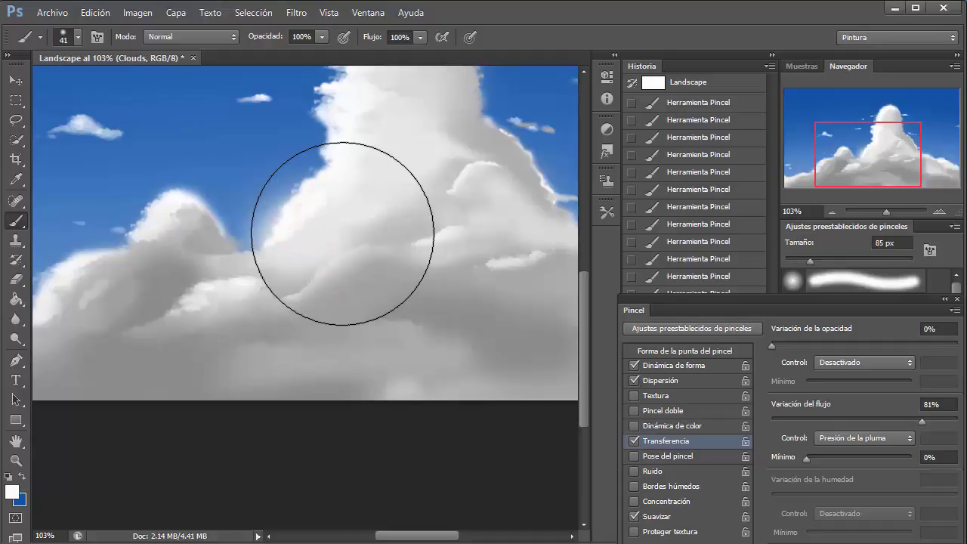
Step: Enlarge the soft brush to 271 px and blend light grey over the lower left cloud bulges on the Clouds layer
scroll(342, 234, down, 1)
key(bracketright)
key(bracketright)
key(bracketright)
key(bracketright)
key(bracketright)
key(bracketright)
key(bracketright)
key(bracketright)
key(bracketright)
key(bracketright)
key(bracketright)
key(bracketright)
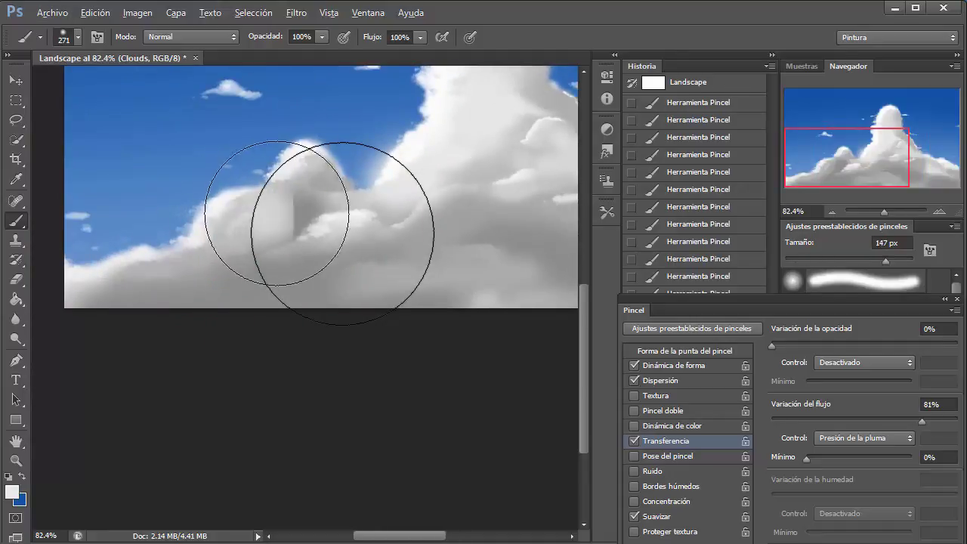
drag(308, 192, 406, 149)
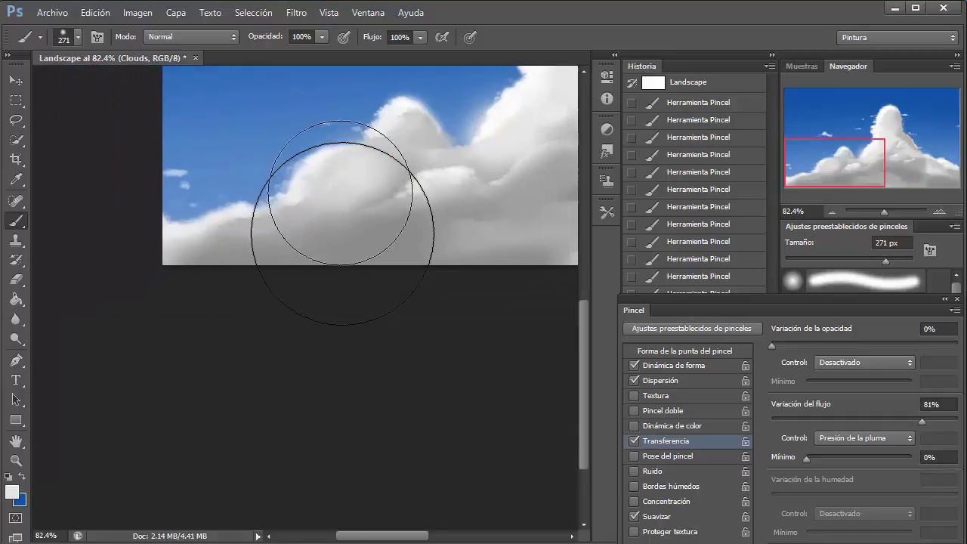
mouse_move(342, 233)
mouse_down()
mouse_move(345, 216)
mouse_move(323, 216)
mouse_move(345, 222)
mouse_move(342, 233)
mouse_up()
Step: Hide the brush settings, select the ground layer and set the foreground colour to light green
key(F5)
key(alt+bracketright)
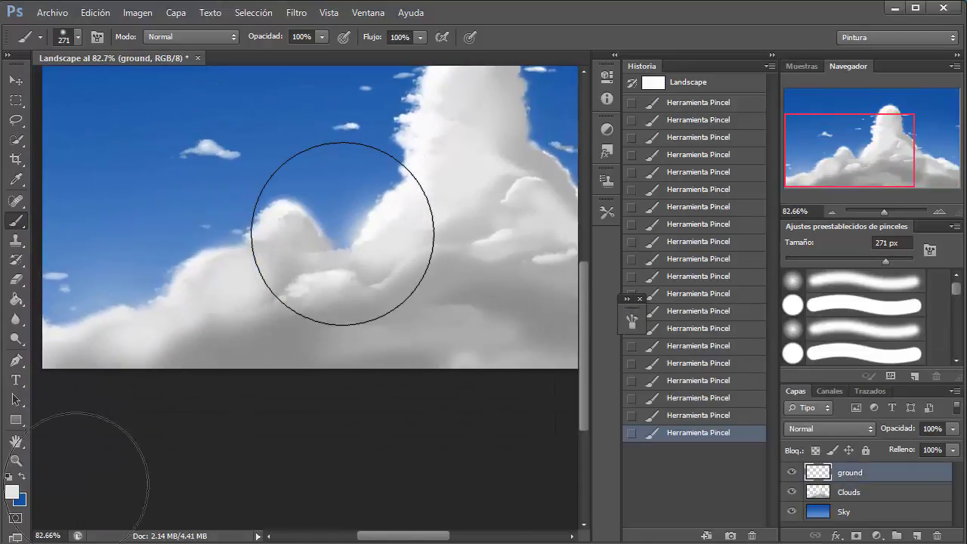
click(12, 492)
click(687, 404)
click(549, 277)
click(832, 256)
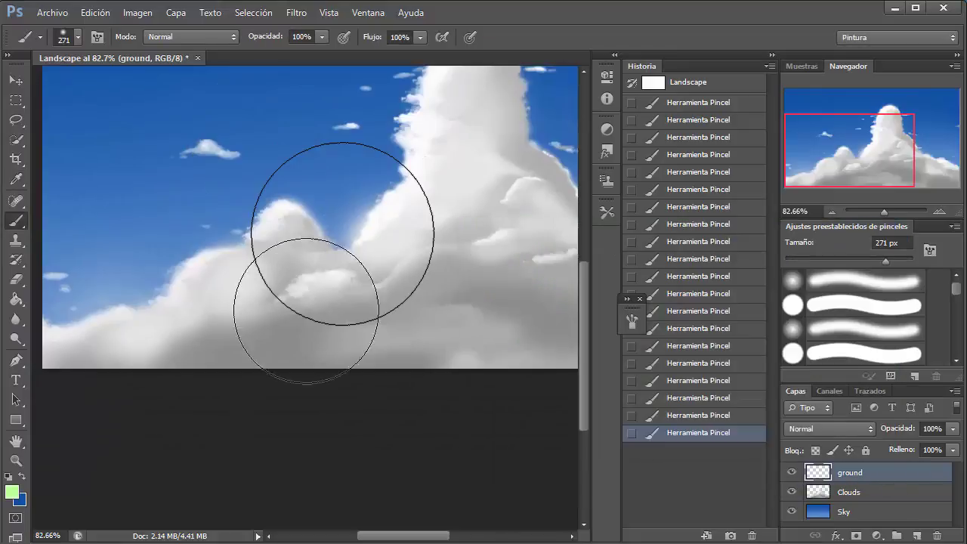
Step: Paint a light green strip of ground along the bottom edge of the canvas with a 34 px brush
scroll(343, 234, down, 1)
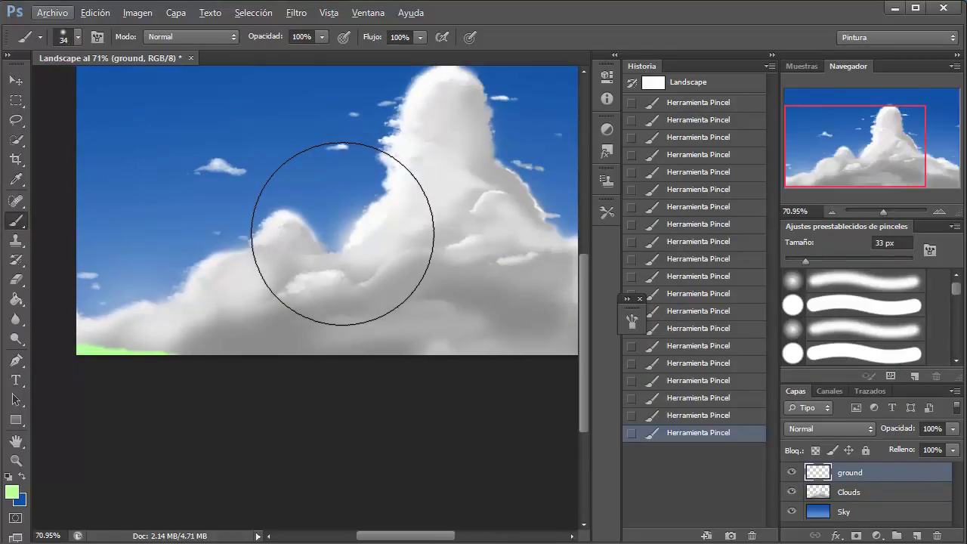
scroll(342, 233, down, 1)
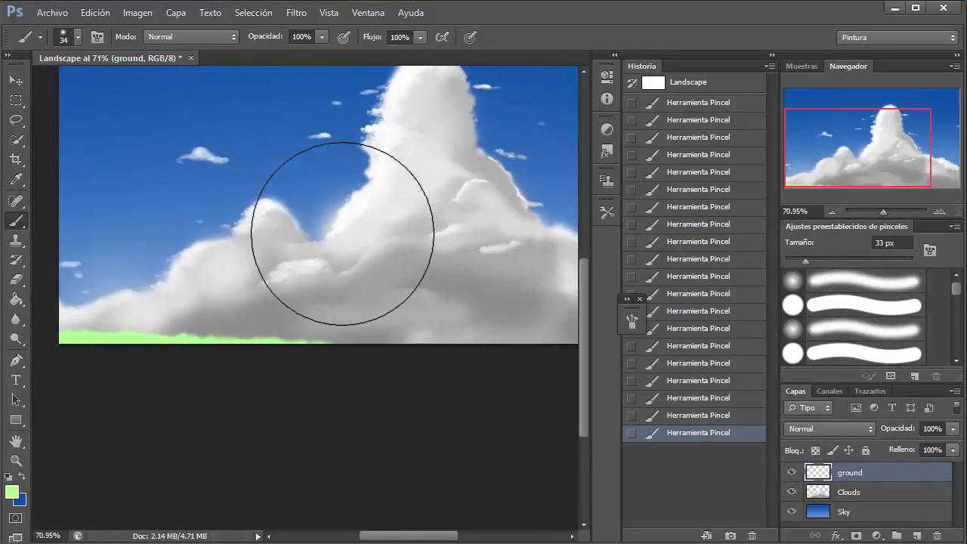
drag(325, 336, 487, 340)
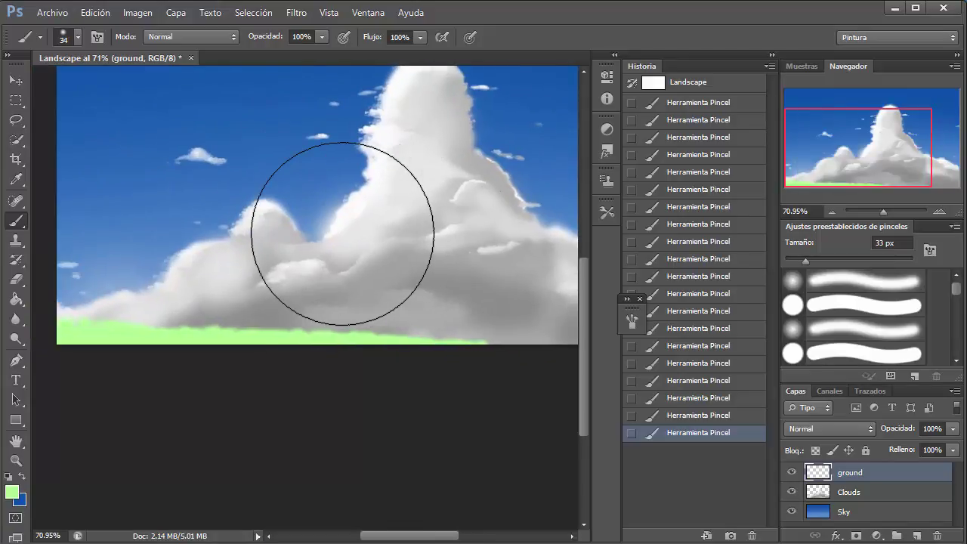
Step: Choose the 112 px grass brush and try grass blades over the light green ground strip
click(861, 350)
click(12, 491)
key(Escape)
drag(61, 332, 211, 332)
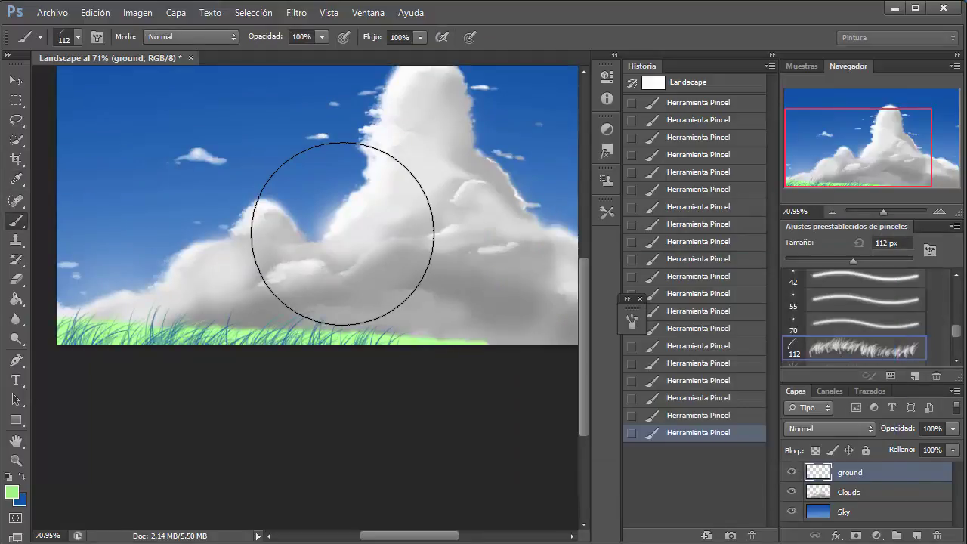
Step: Undo the grass strokes and set the background colour to dark green
key(ctrl+alt+z)
key(ctrl+alt+z)
key(ctrl+alt+z)
key(ctrl+alt+z)
key(ctrl+alt+z)
key(ctrl+alt+z)
key(i)
click(16, 499)
key(Return)
key(b)
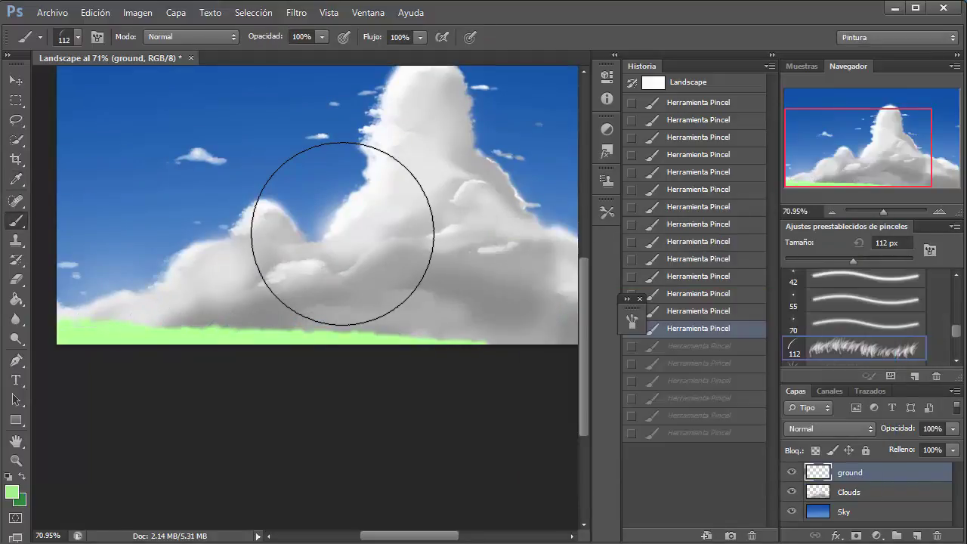
key(ctrl+shift+z)
key(ctrl+shift+z)
key(ctrl+shift+z)
key(ctrl+alt+z)
key(ctrl+alt+z)
key(ctrl+alt+z)
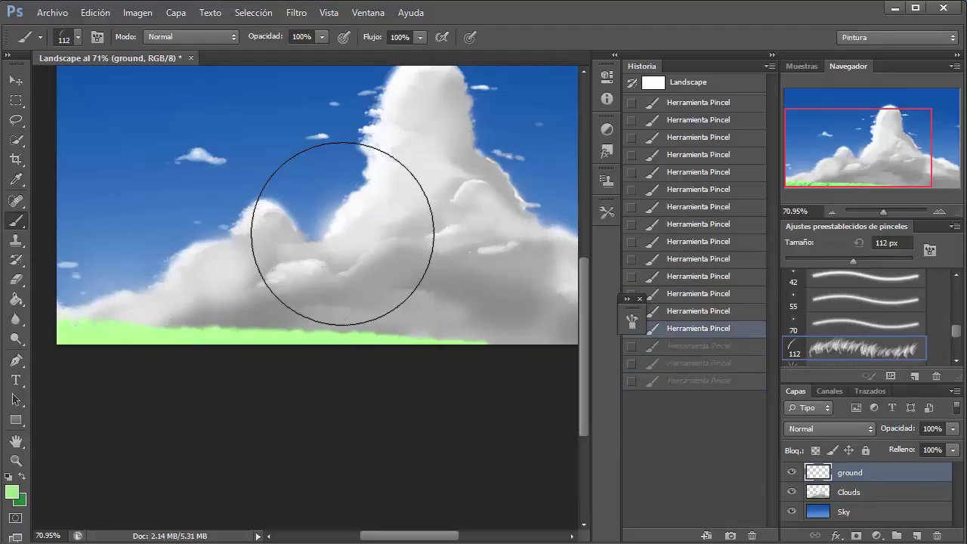
Step: Create a layer named grass and paint light and dark green grass blades along the ground strip
key(ctrl+shift+alt+n)
text(grass)
key(Return)
drag(396, 340, 423, 337)
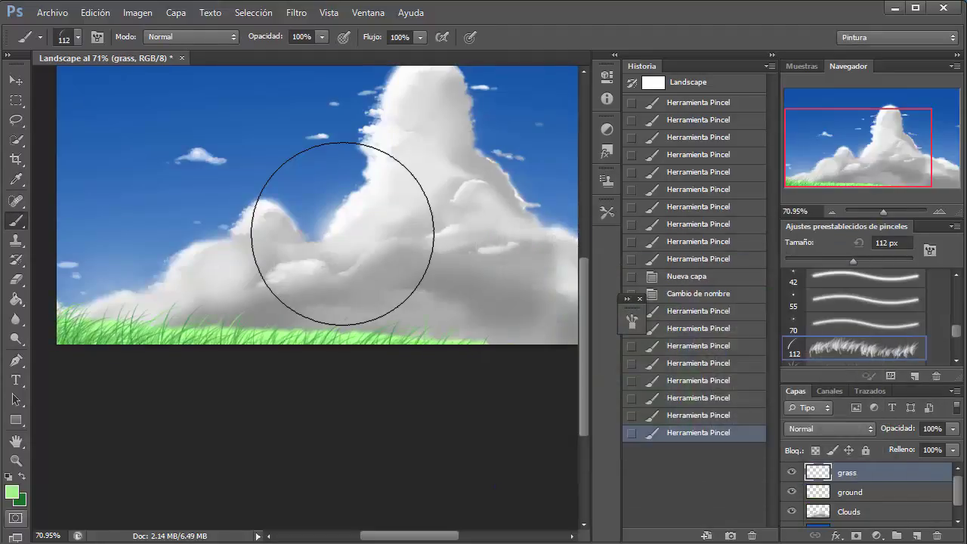
Step: Darken the green background colour and add deeper green blades among the grass
key(Return)
key(b)
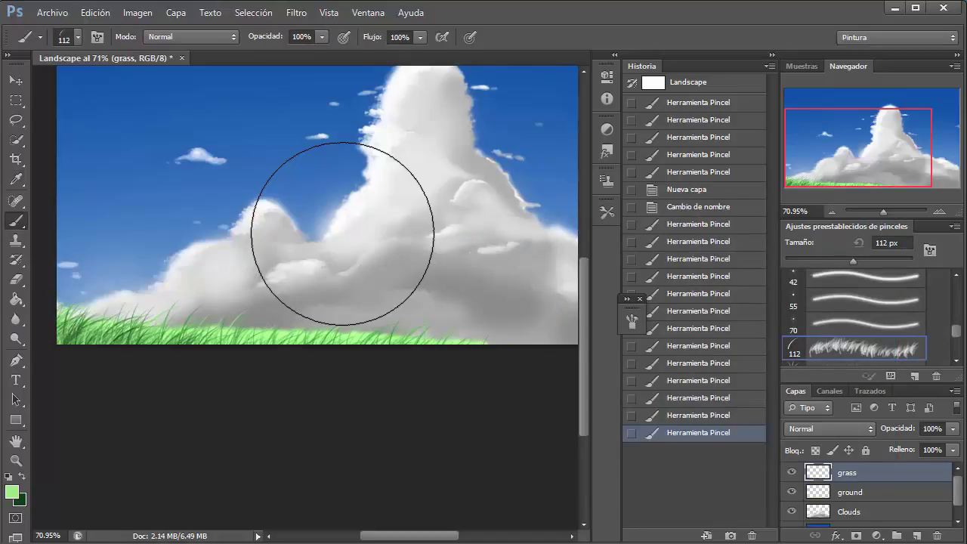
drag(342, 234, 342, 233)
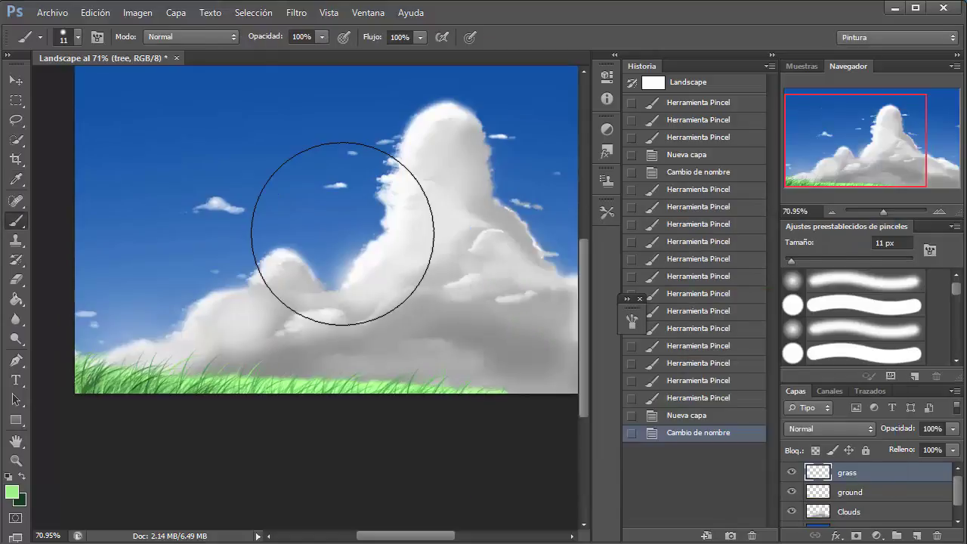
Step: Replace the tree layer with a new empty layer and paint a dark green mound in the canvas's lower left corner
key(Delete)
key(ctrl+shift+alt+n)
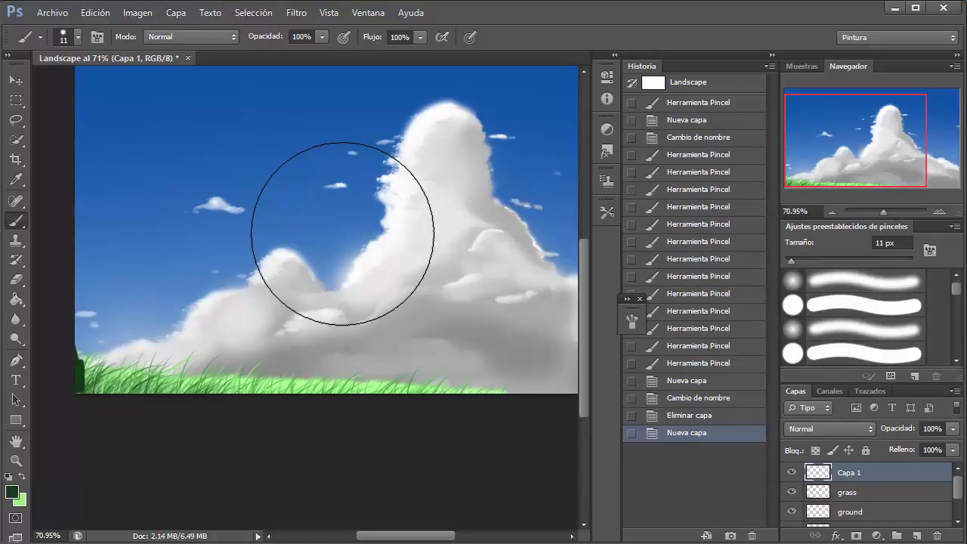
mouse_move(119, 345)
mouse_down()
mouse_move(79, 361)
mouse_move(149, 392)
mouse_up()
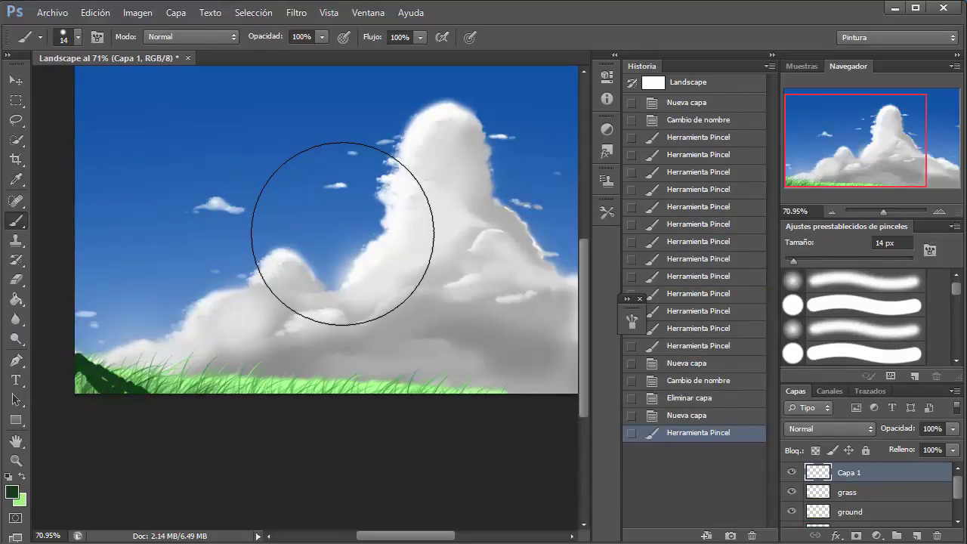
scroll(325, 226, down, 2)
drag(71, 317, 163, 358)
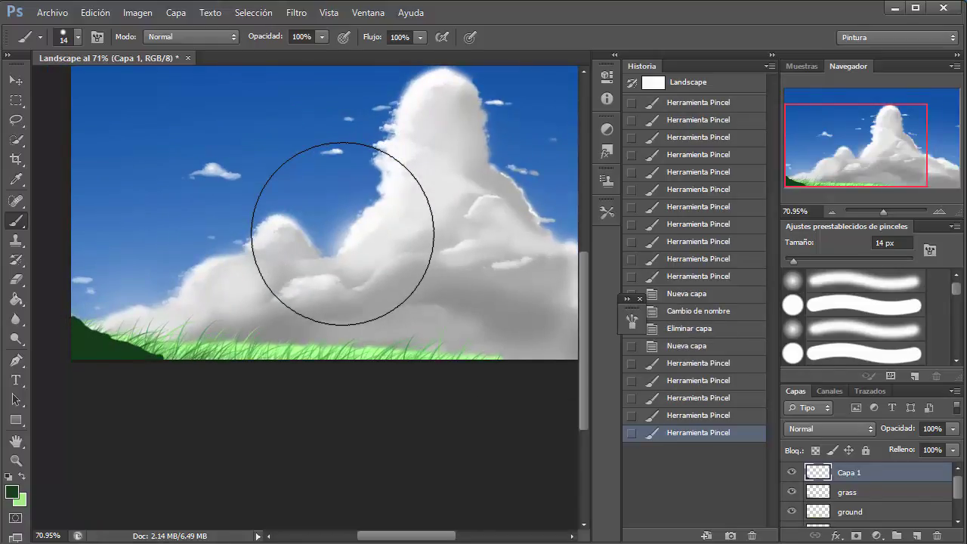
drag(111, 336, 179, 358)
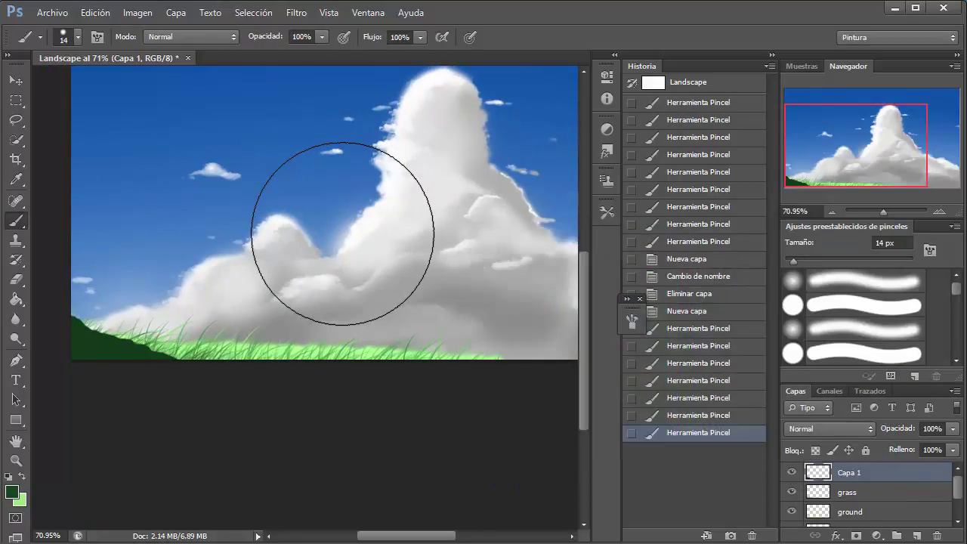
Step: Adjust the brush for pressure-controlled size and enlarge it to 107 px
key(F5)
click(340, 252)
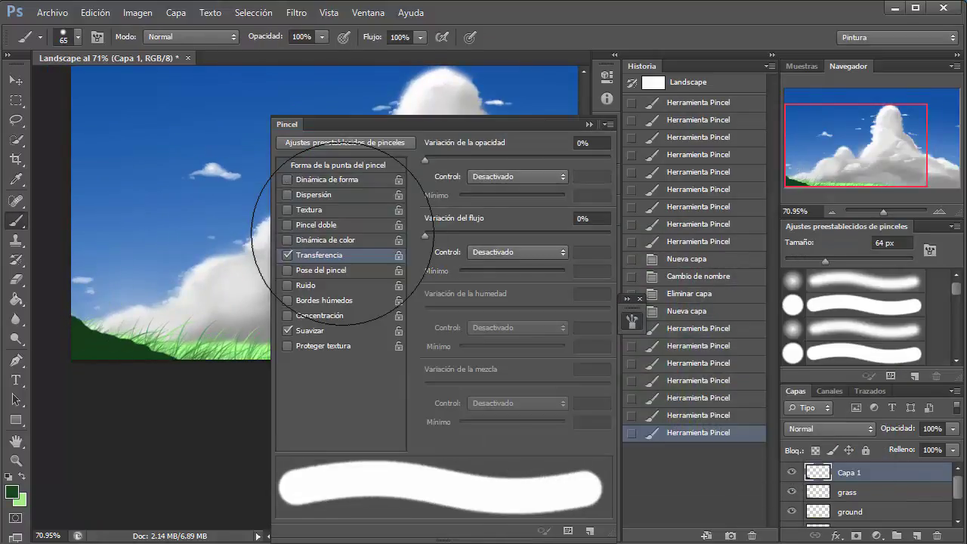
key(F5)
drag(342, 234, 360, 234)
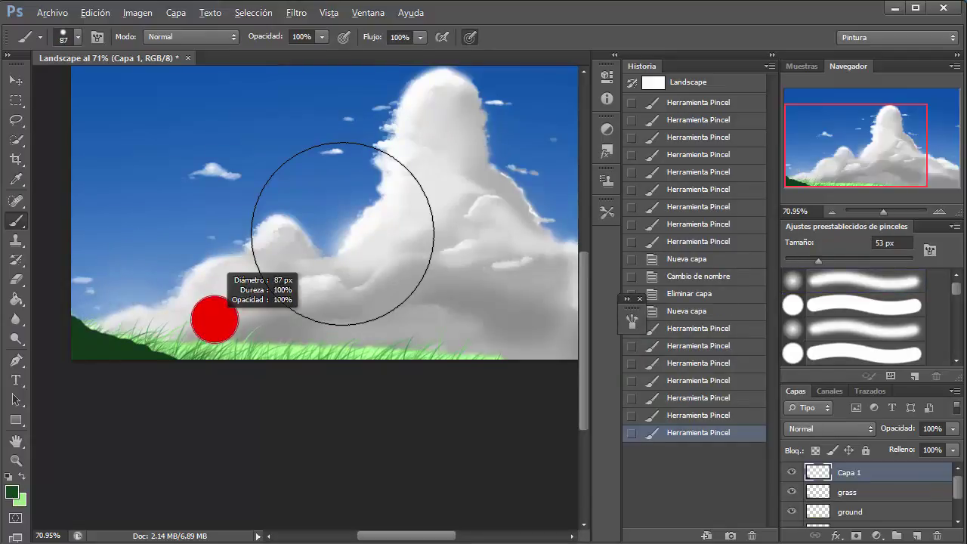
drag(214, 319, 229, 319)
drag(89, 355, 125, 250)
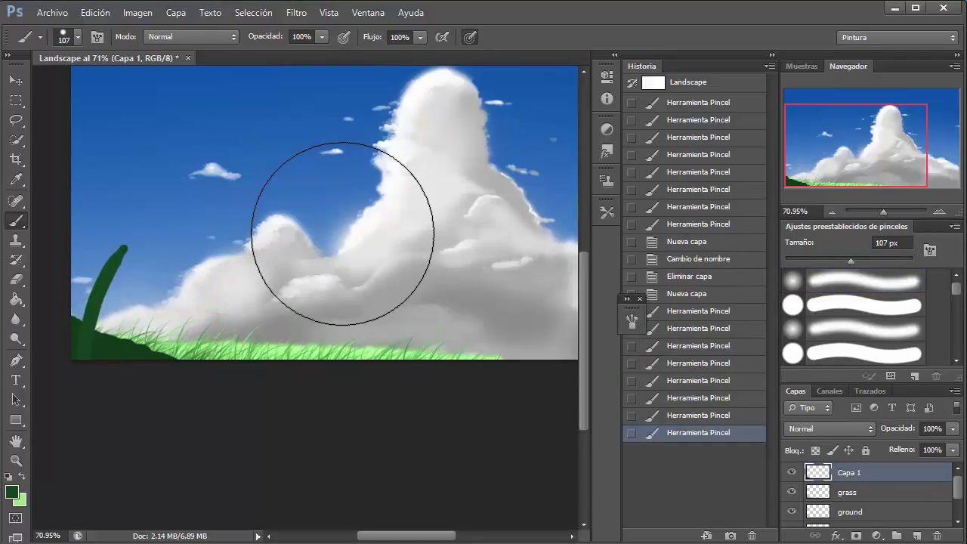
key(ctrl+z)
drag(89, 355, 161, 183)
key(ctrl+z)
Step: Paint a dark green blade leaning right from the mound and sharpen its tip with a 12 px eraser
drag(123, 280, 113, 280)
mouse_move(89, 355)
mouse_down()
mouse_move(151, 219)
mouse_move(147, 227)
mouse_up()
key(e)
drag(150, 220, 143, 231)
drag(147, 223, 142, 232)
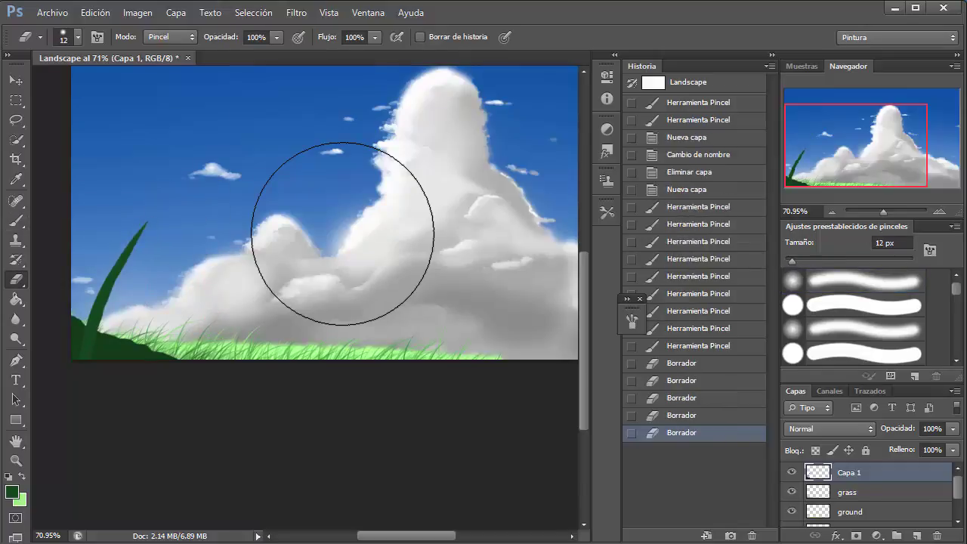
Step: Paint a tall upright blade and a short crossing blade with a 25 px brush, and taper the tall one with the eraser
key(b)
drag(113, 289, 106, 290)
drag(90, 333, 92, 155)
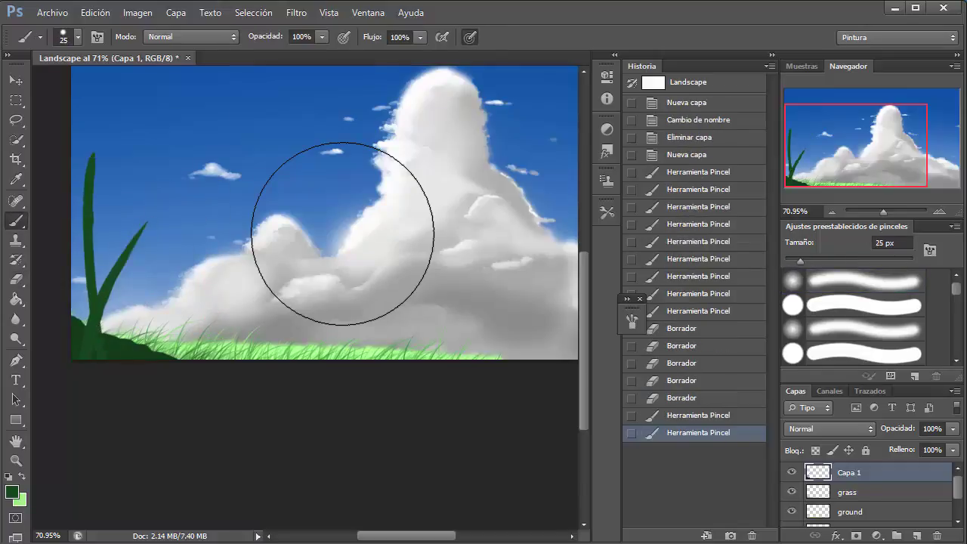
drag(117, 338, 95, 225)
key(e)
drag(92, 159, 92, 215)
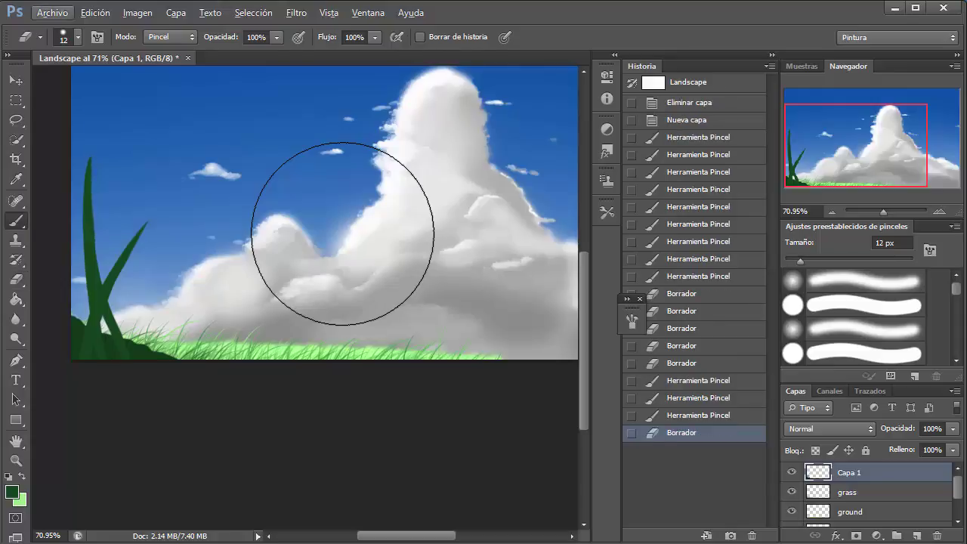
key(b)
alt+right_click(71, 327)
drag(79, 323, 79, 296)
key(ctrl+z)
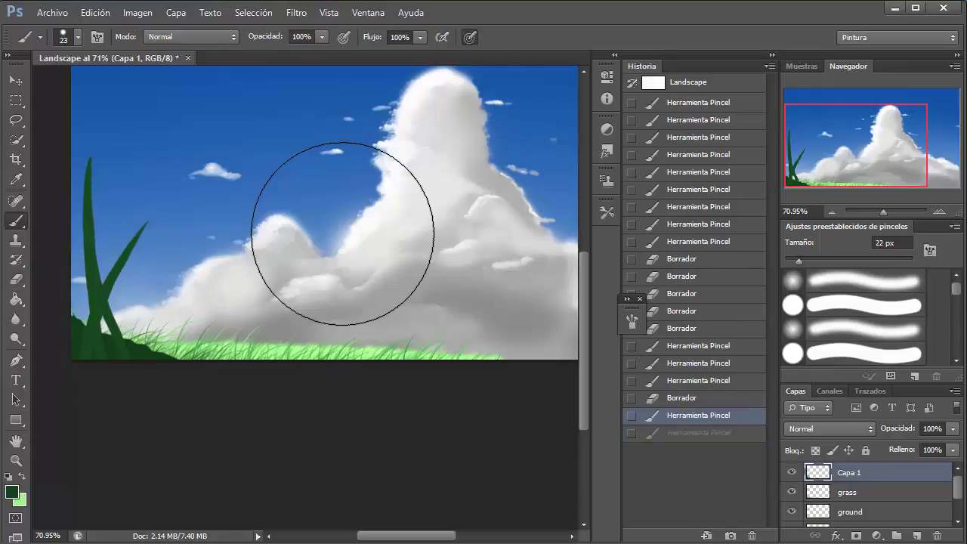
scroll(861, 318, down, 5)
click(793, 277)
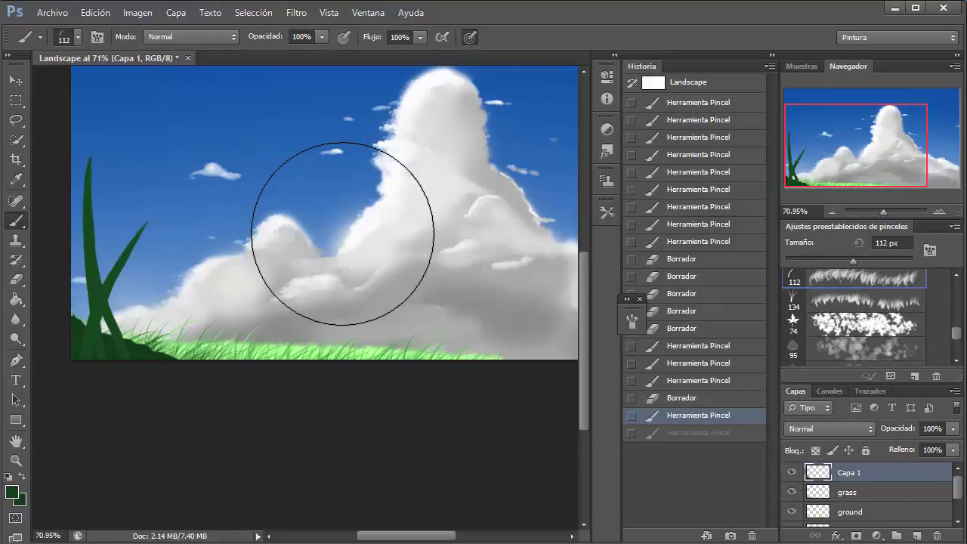
key(ctrl+z)
key(shift+comma)
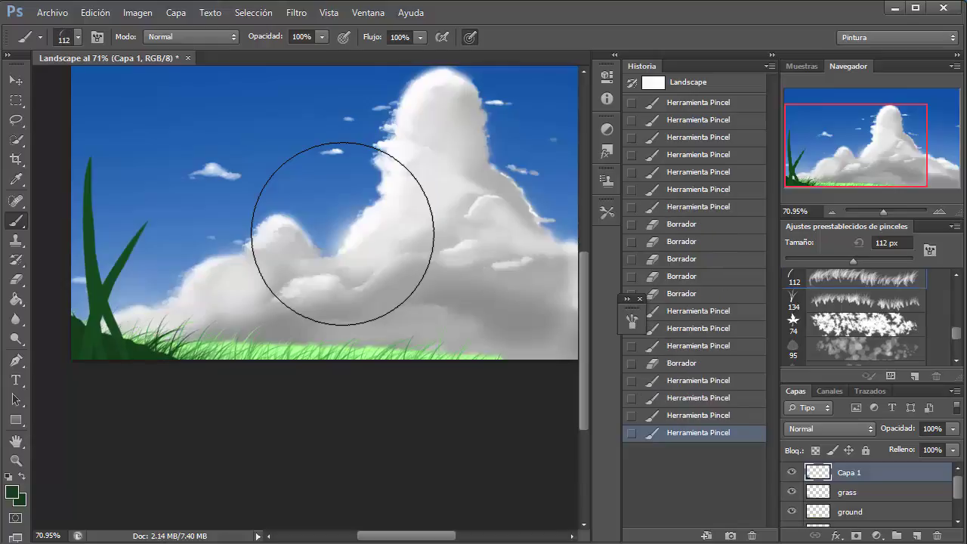
key(ctrl+alt+z)
key(ctrl+alt+z)
key(ctrl+alt+z)
Step: Set the round brush to 45 px and paint short dark green blades on the right slope of the mound
key(ctrl+plus)
key(bracketleft)
key(bracketleft)
key(bracketleft)
key(bracketleft)
key(bracketleft)
key(bracketleft)
key(bracketleft)
key(bracketleft)
key(bracketleft)
key(bracketleft)
key(bracketleft)
key(bracketleft)
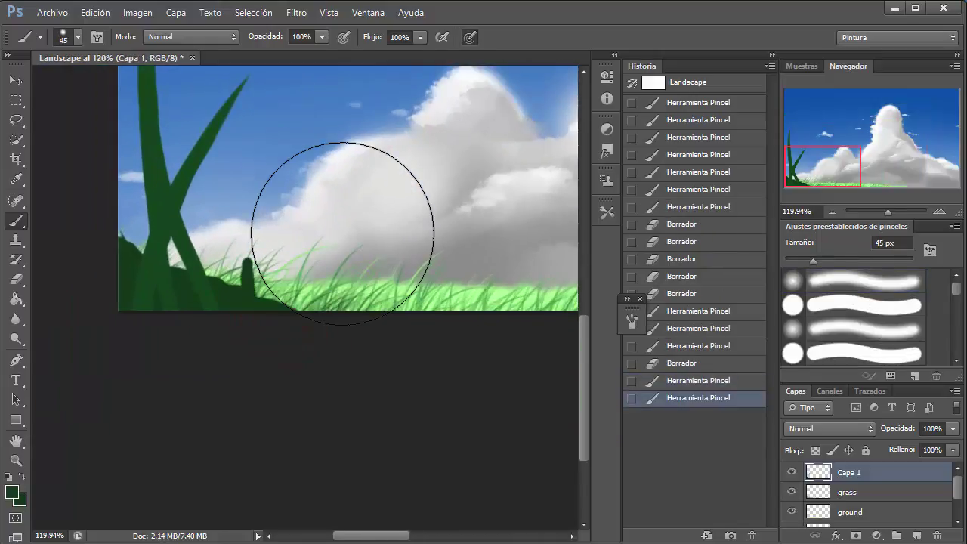
drag(255, 296, 236, 225)
mouse_move(233, 285)
mouse_down()
mouse_move(227, 249)
mouse_move(247, 228)
mouse_up()
Step: Sharpen the short blades with a 3 px eraser and paint another one closer to the tall blades
key(e)
alt+right_click(341, 164)
key(b)
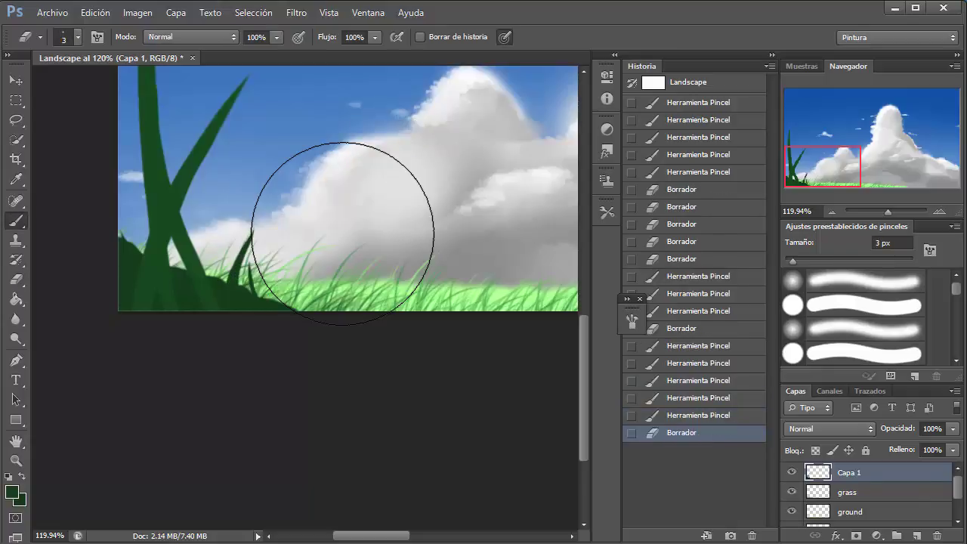
drag(206, 274, 204, 252)
key(e)
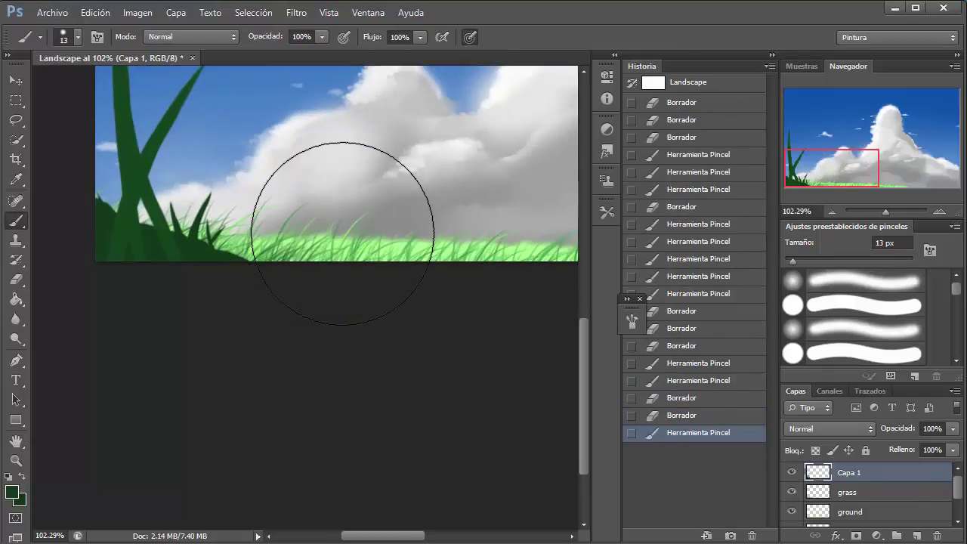
Step: Refine the short blades with the eraser and add small blades along the mound's edges with a 13 px brush
key(e)
key(b)
key(e)
mouse_move(241, 253)
mouse_down()
mouse_move(235, 195)
mouse_move(225, 249)
mouse_up()
key(b)
mouse_move(105, 182)
mouse_down()
mouse_move(104, 203)
mouse_move(145, 224)
mouse_up()
key(ctrl+z)
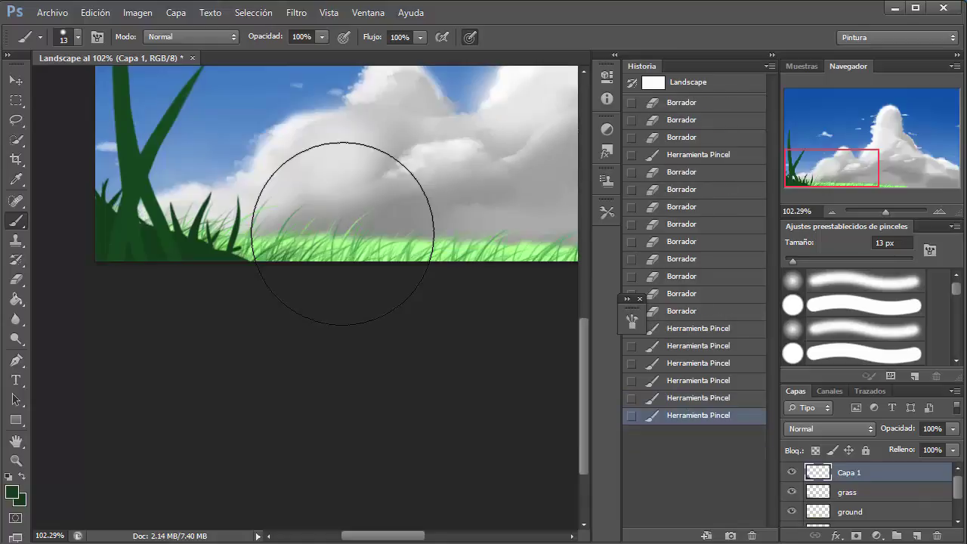
Step: Paint low, outward-leaning dark green blades at the right foot of the mound
drag(232, 246, 249, 255)
scroll(342, 233, down, 1)
scroll(342, 233, up, 2)
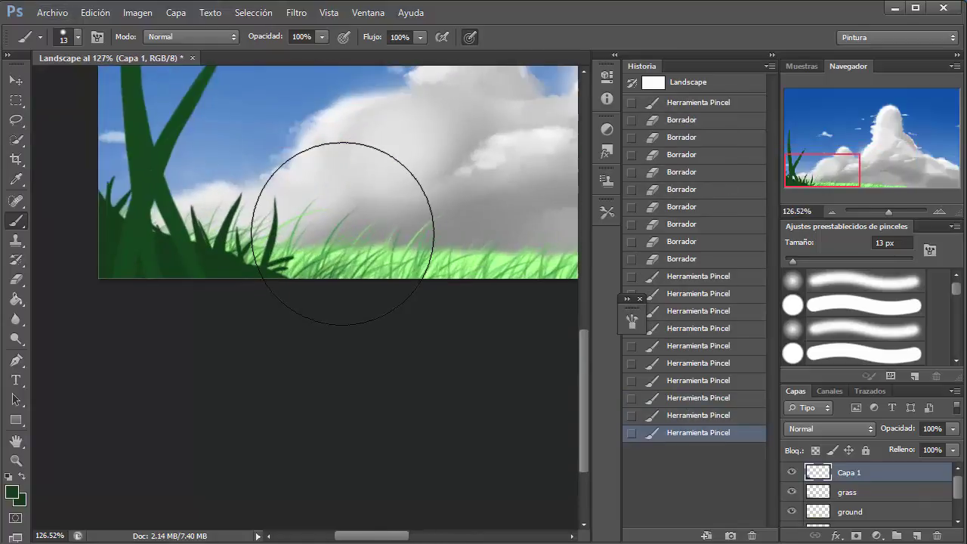
scroll(342, 233, down, 3)
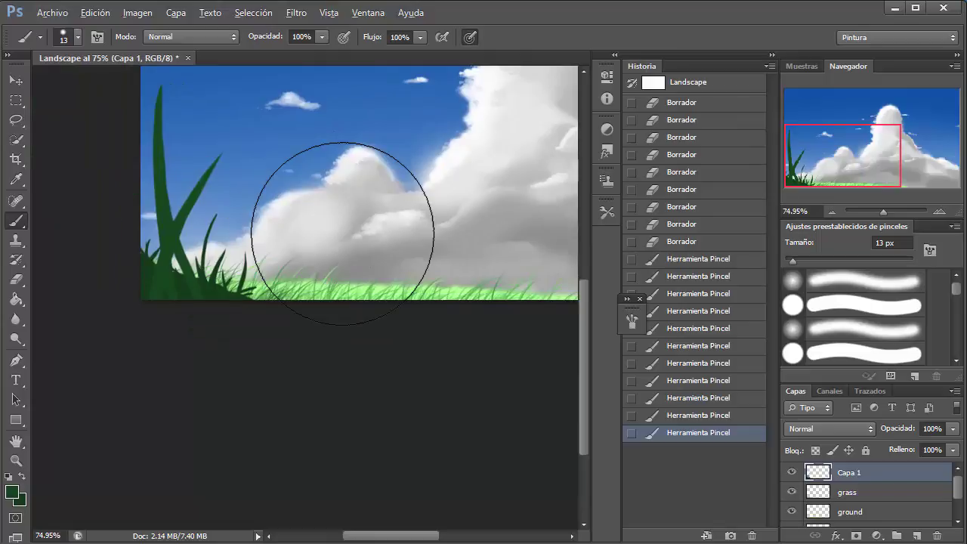
Step: Paint a long blade arching right from the mound and trim its tip to a point with a 27 px eraser
drag(299, 213, 326, 184)
key(e)
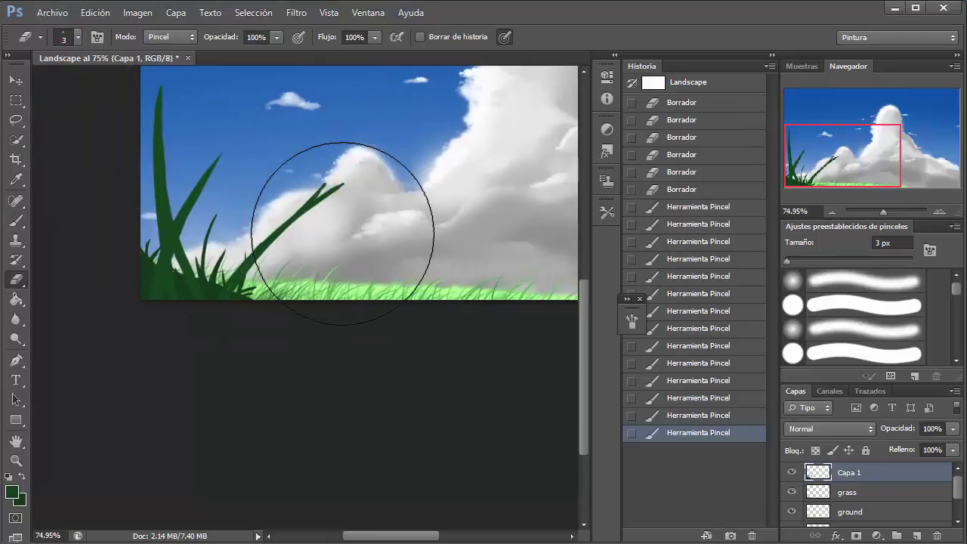
key(bracketright)
key(bracketright)
key(bracketright)
key(bracketright)
key(bracketright)
key(bracketright)
key(bracketright)
key(bracketright)
key(bracketright)
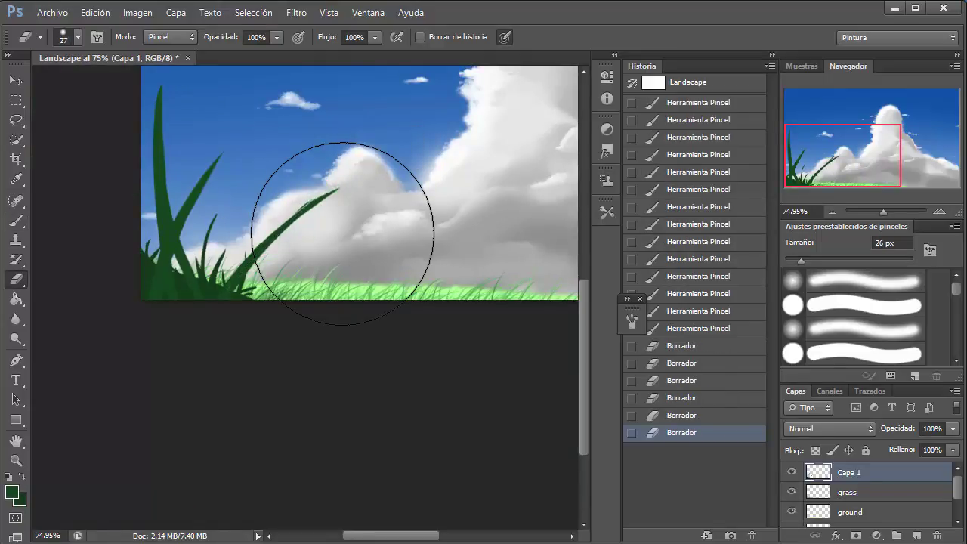
key(b)
scroll(342, 233, up, 2)
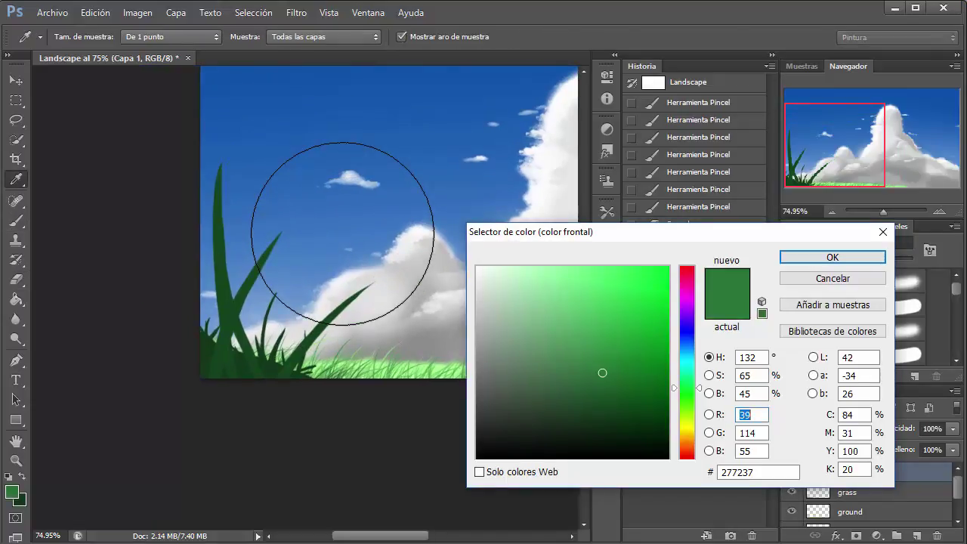
Step: Paint a lighter green tip arching right from the middle tall blade with a 19 px brush and shape it with the eraser
key(Return)
drag(265, 252, 273, 245)
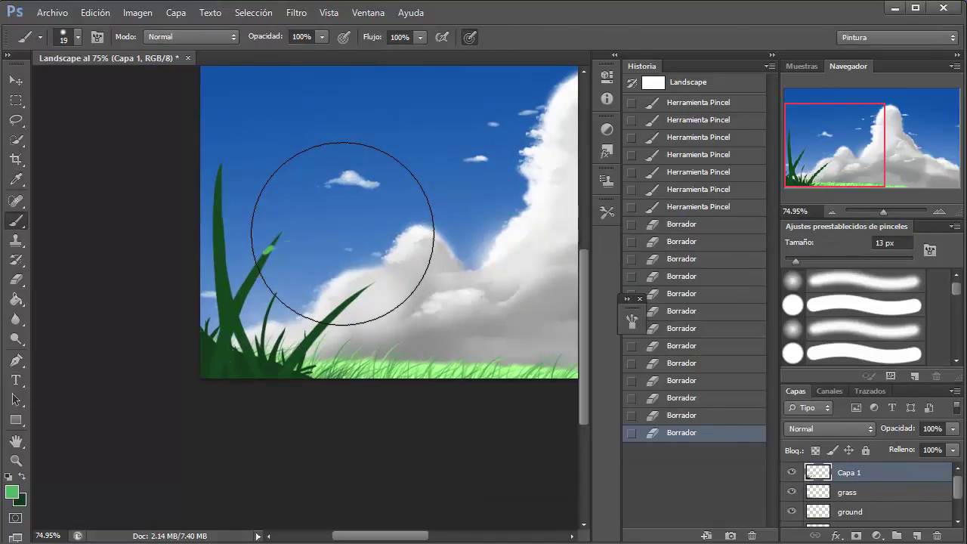
key(e)
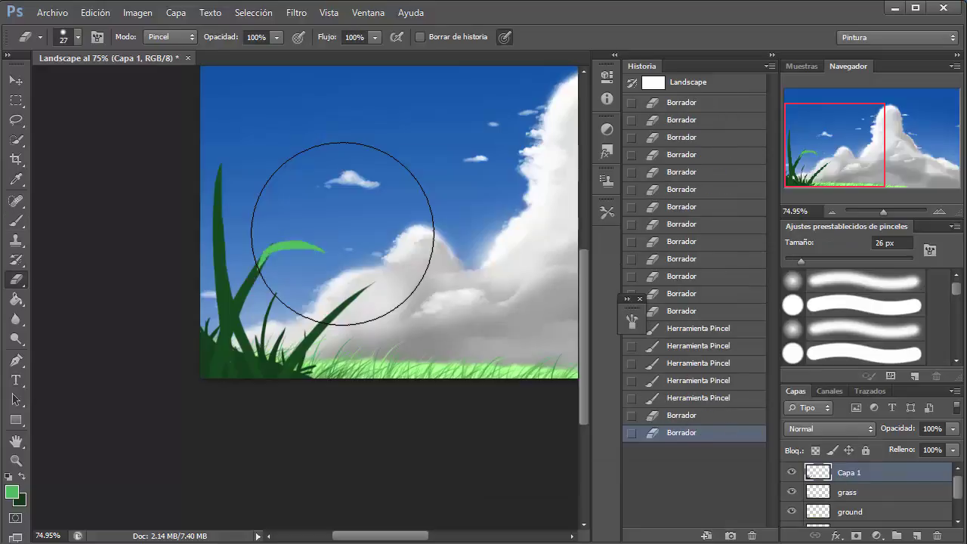
Step: Paint the upper part of the long right-leaning blade light green and narrow the stroke with the eraser
key(b)
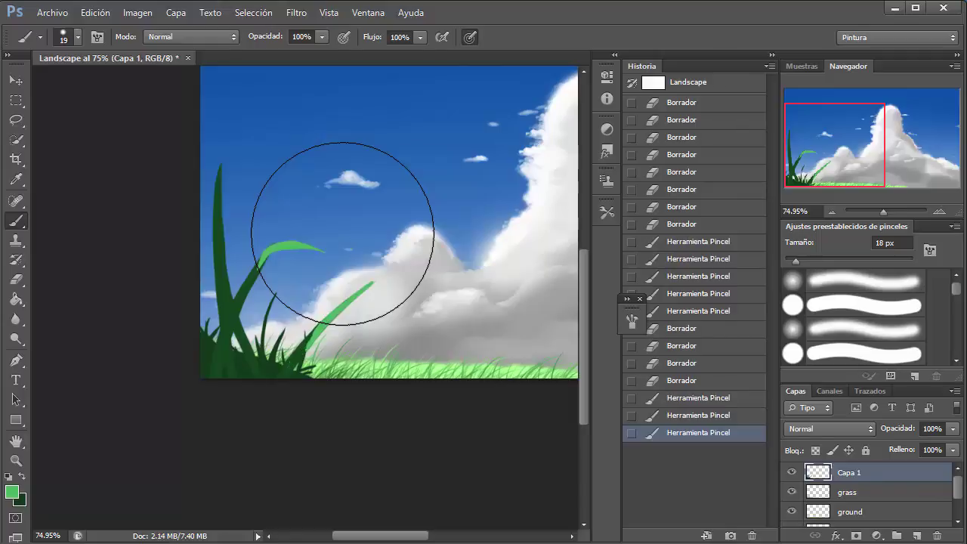
key(e)
click(326, 328)
key(b)
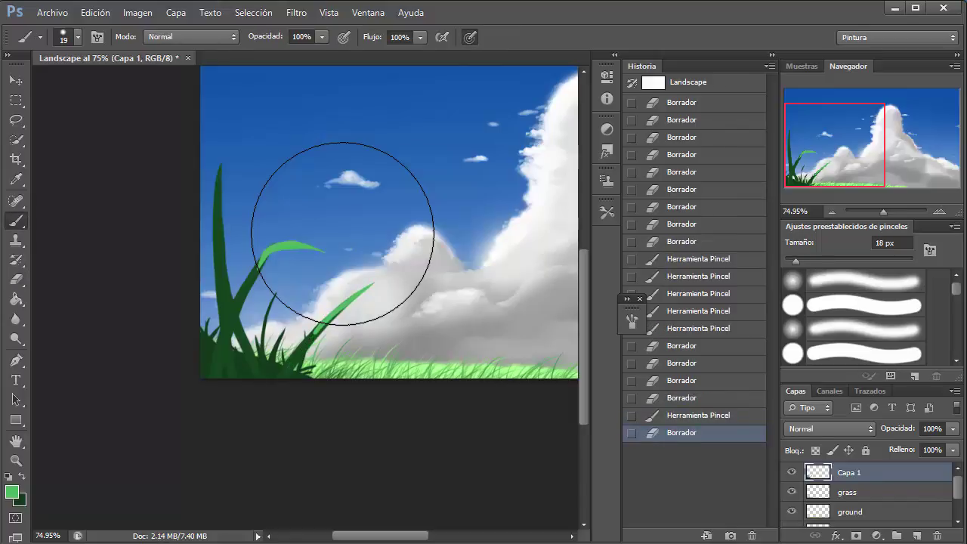
Step: Paint the upper half of the tallest blade light green with a 19 px brush and sharpen its tip with the eraser
drag(220, 160, 216, 248)
drag(220, 181, 217, 257)
drag(221, 158, 220, 217)
key(e)
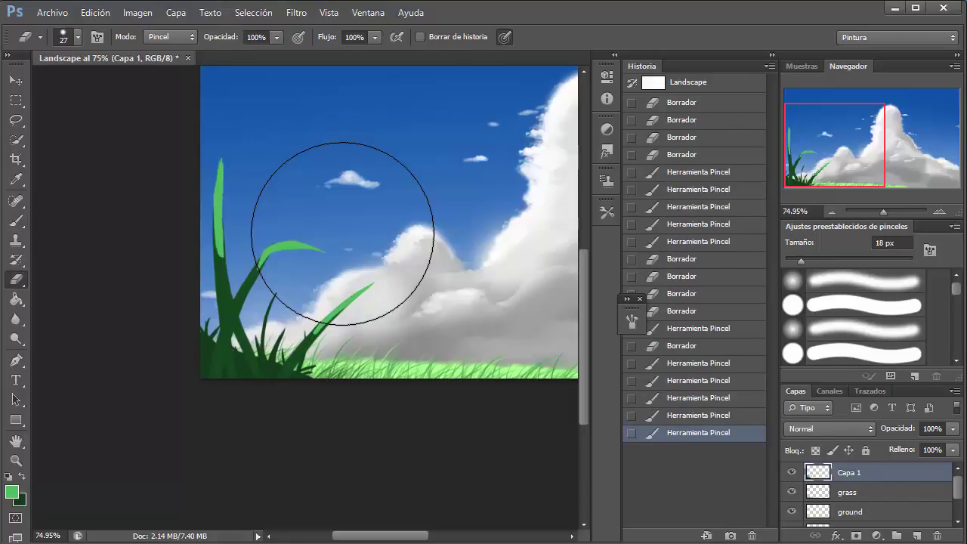
key(b)
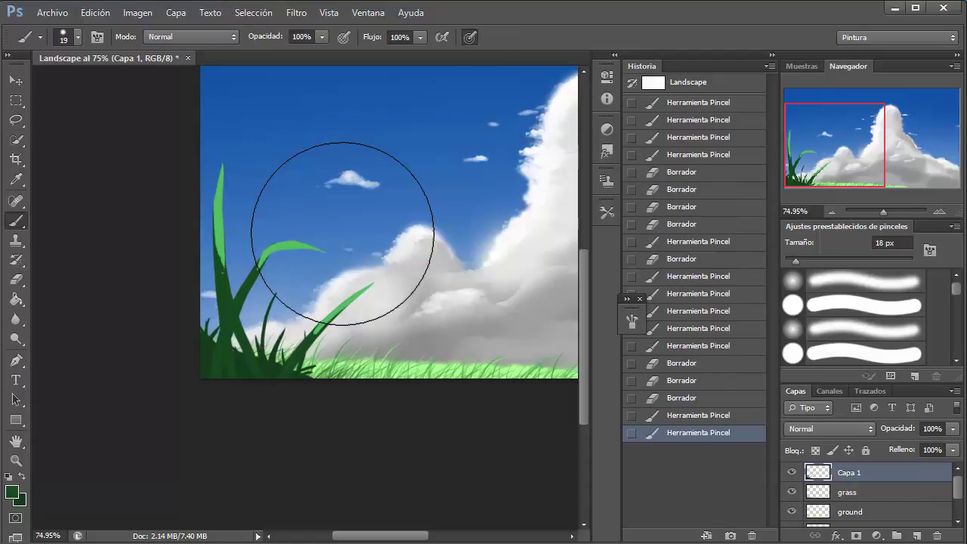
key(e)
Step: Add a new layer and paint thin pale green blades over the dark mound with a 10 px brush
scroll(342, 234, up, 3)
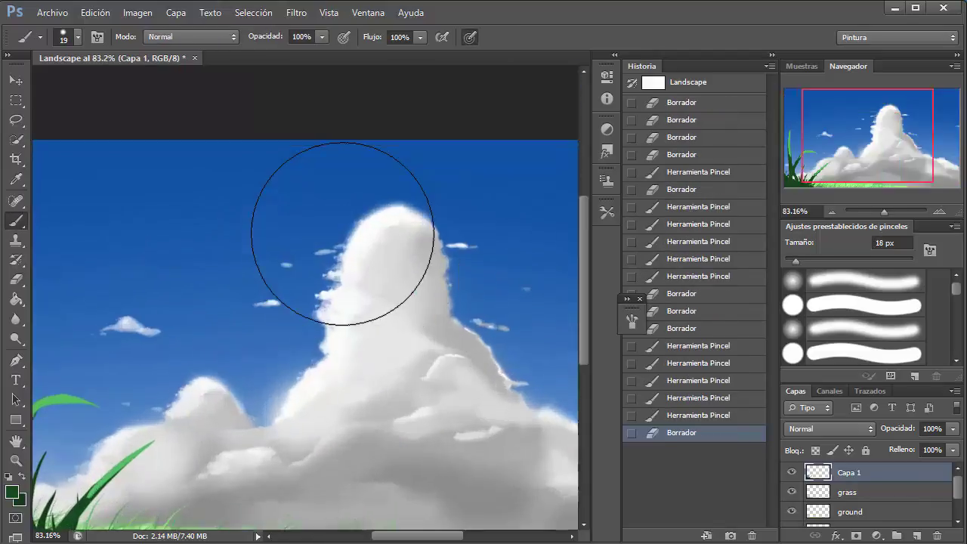
scroll(342, 233, down, 2)
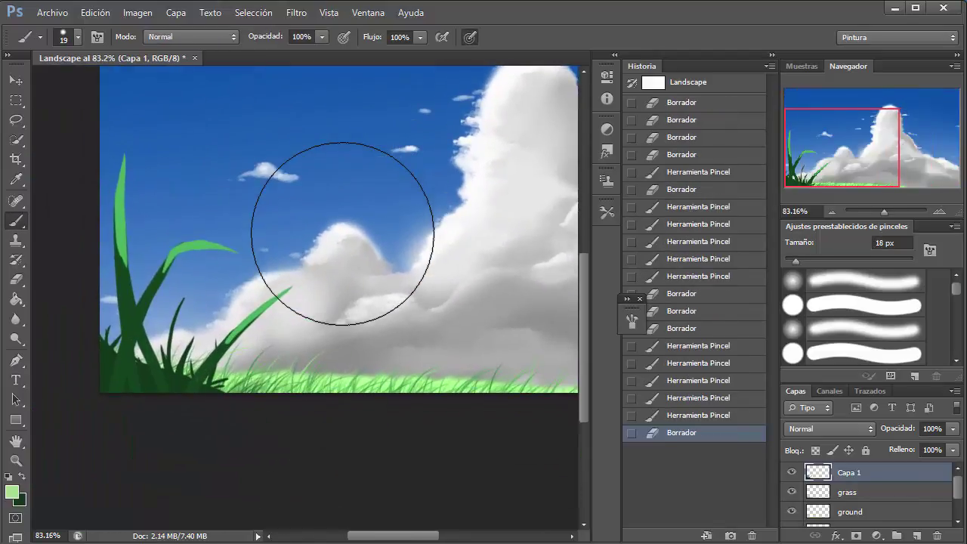
key(ctrl+z)
key(ctrl+shift+alt+n)
key(e)
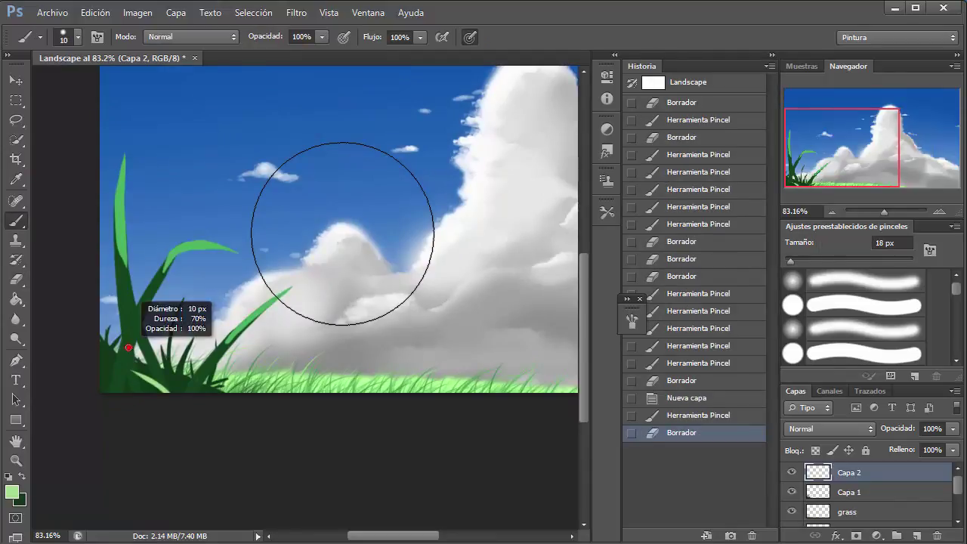
key(b)
drag(115, 389, 122, 336)
drag(188, 391, 186, 354)
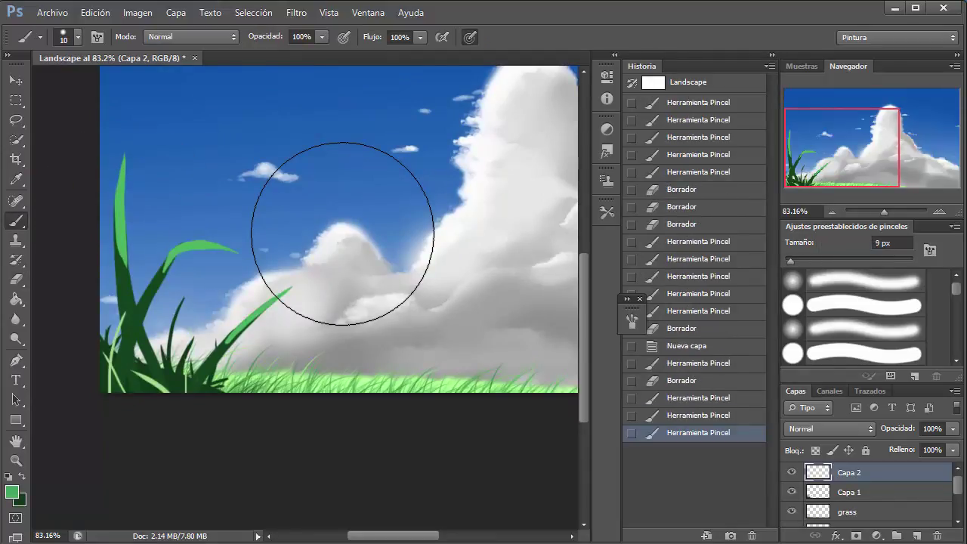
Step: On layer Capa 1, paint a soft pale green highlight down the tallest blade with a 41 px brush
click(849, 492)
click(11, 492)
click(859, 254)
drag(121, 253, 119, 169)
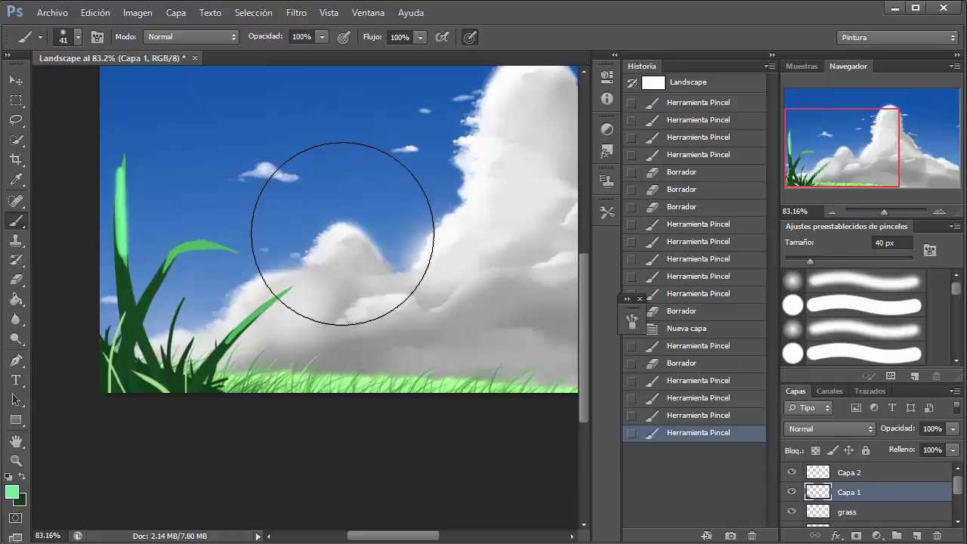
click(11, 491)
click(864, 255)
drag(122, 238, 120, 177)
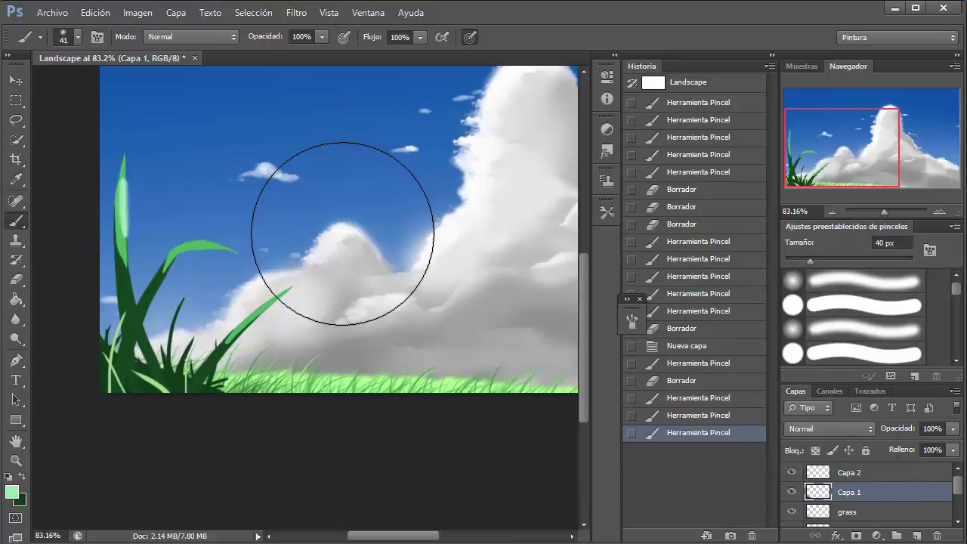
Step: Extend the pale highlight along the tallest blade from tip to lower stem and trim the tip with a 27 px eraser
drag(125, 253, 120, 159)
key(e)
drag(121, 203, 118, 155)
key(b)
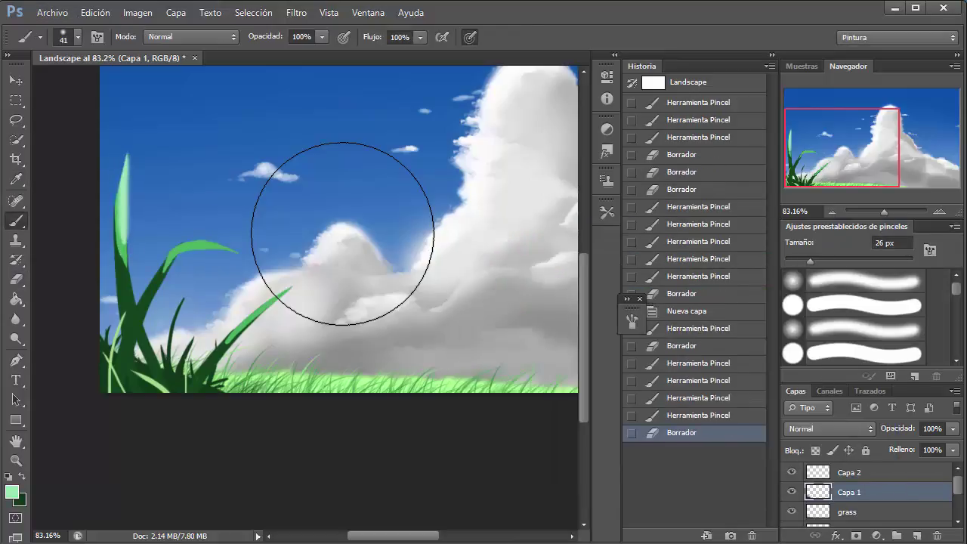
mouse_move(123, 286)
mouse_down()
mouse_move(121, 197)
mouse_move(121, 208)
mouse_up()
drag(122, 271, 119, 211)
Step: Paint pale green highlights on the arching blade and the right-leaning blade, trimming their edges with a 27 px eraser
drag(160, 272, 204, 249)
drag(170, 264, 245, 243)
key(e)
key(b)
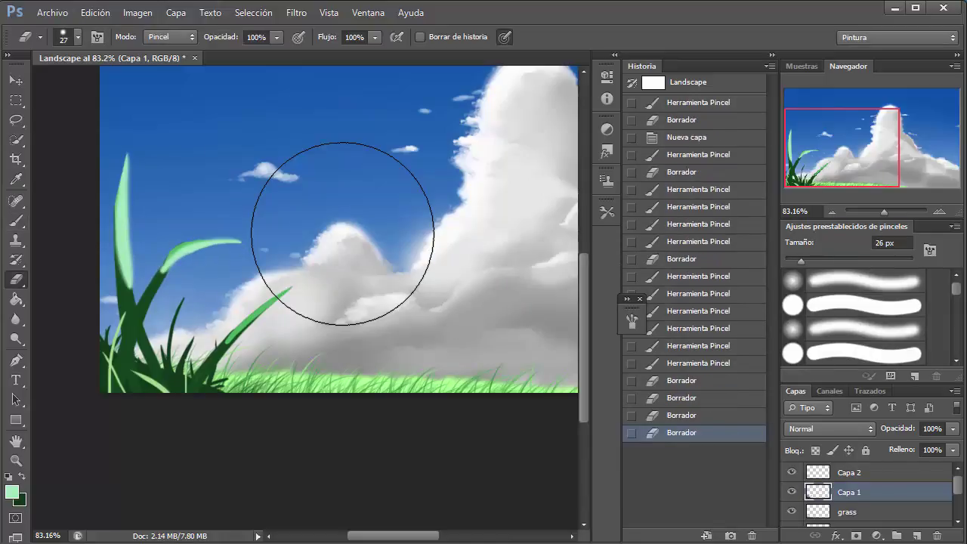
key(e)
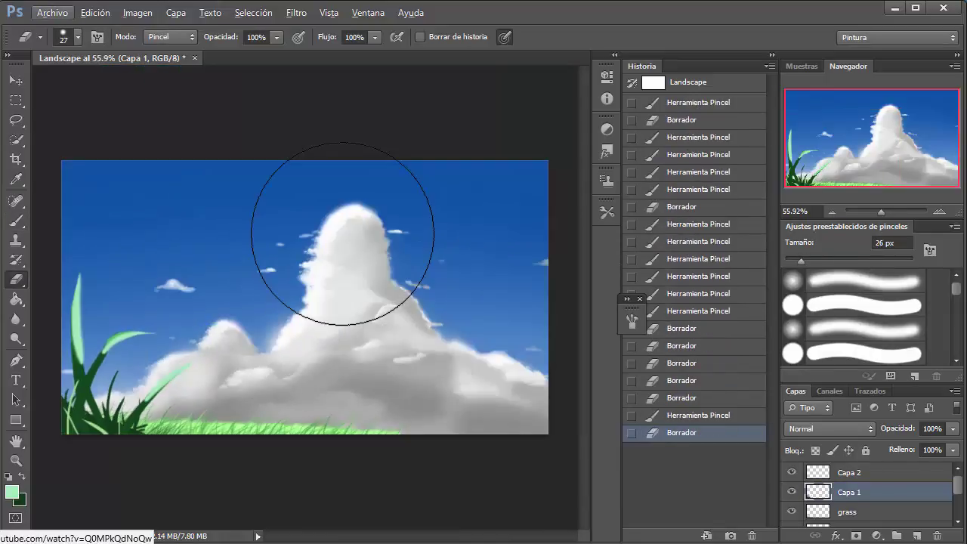
Step: On the Clouds layer, paint a light grey rim along the big cloud's lower right edge with a 10 px brush
key(b)
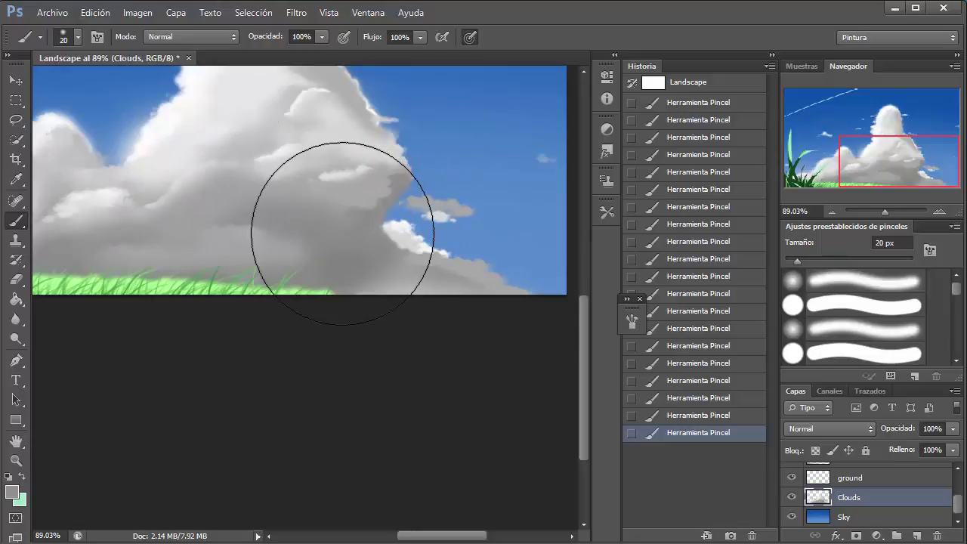
scroll(342, 233, up, 3)
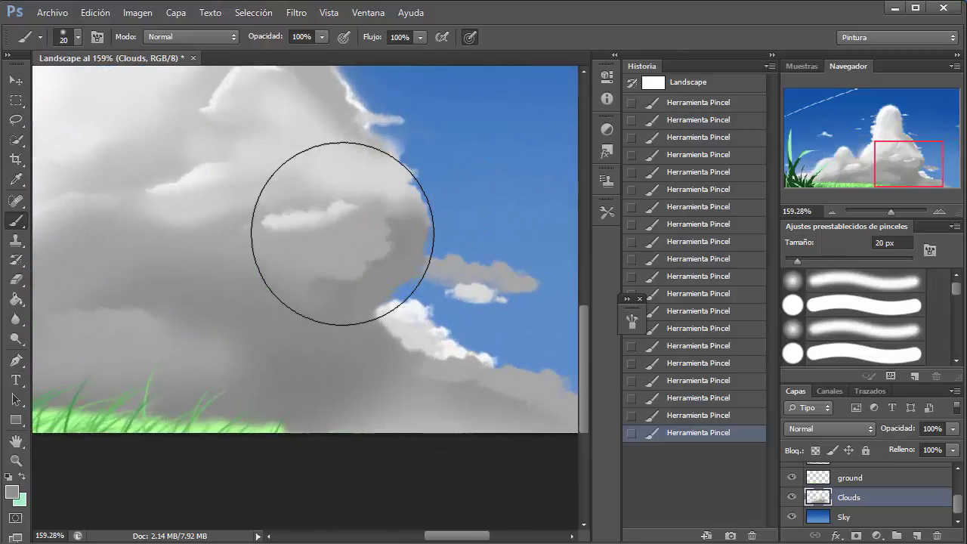
key(bracketleft)
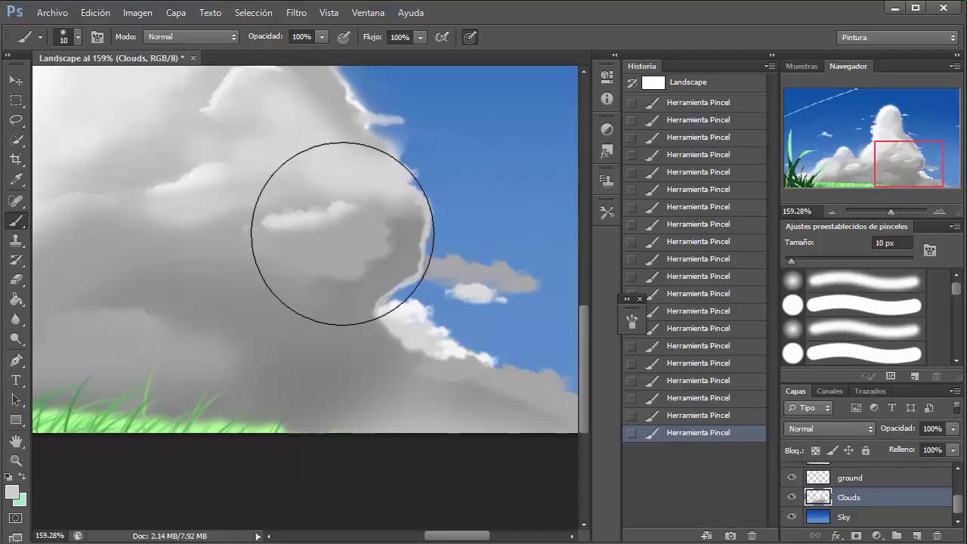
scroll(343, 233, down, 3)
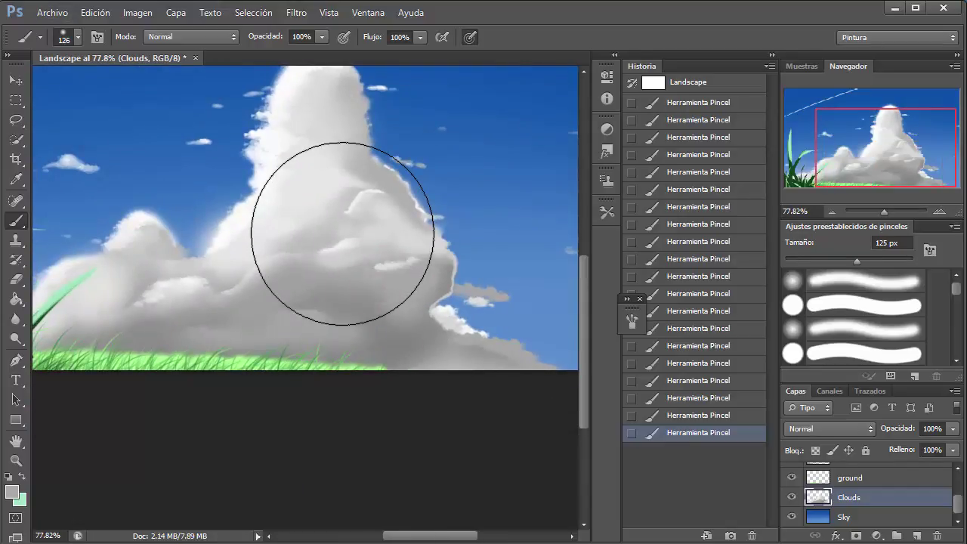
Step: Create a layer named Light above Capa 2 and set the foreground colour to white
scroll(342, 233, left, 5)
scroll(342, 233, down, 2)
scroll(342, 234, up, 2)
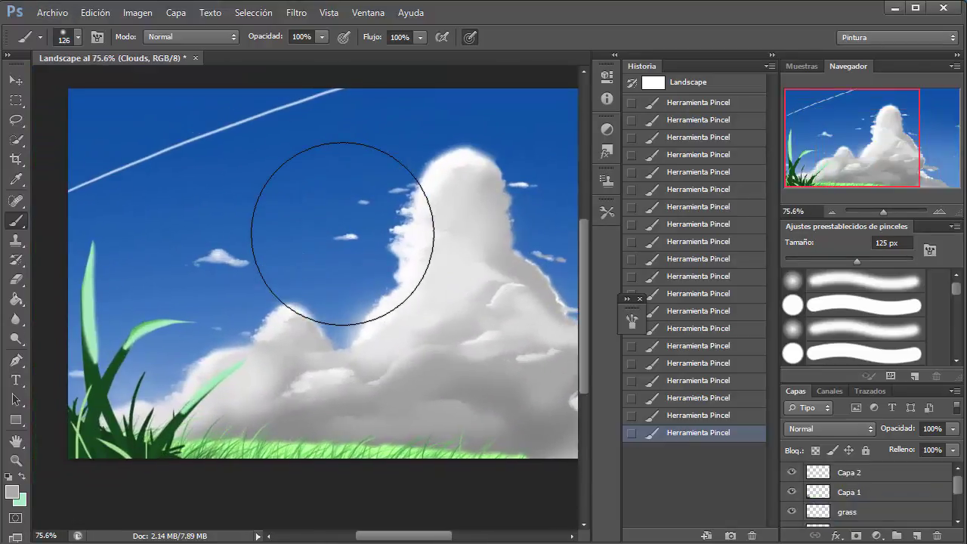
key(F5)
key(F5)
click(849, 472)
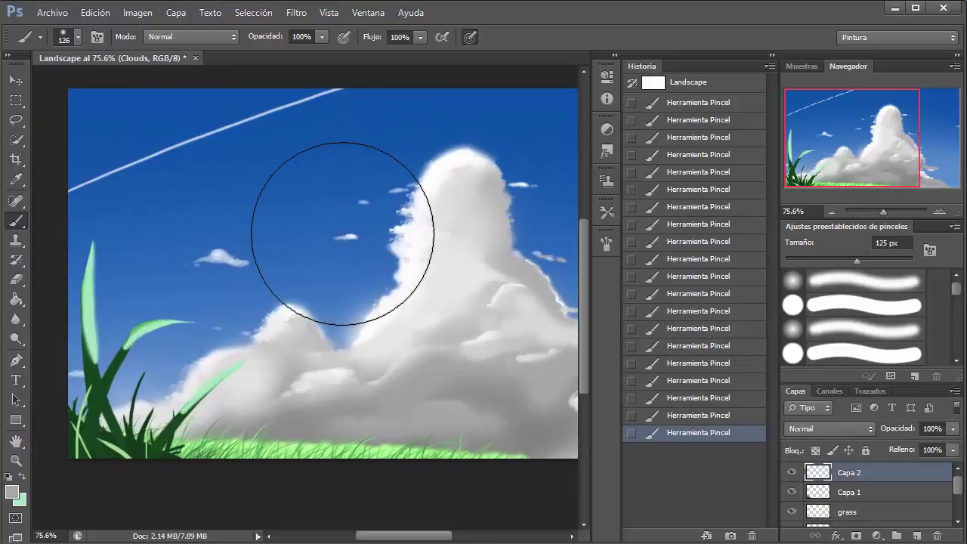
click(12, 492)
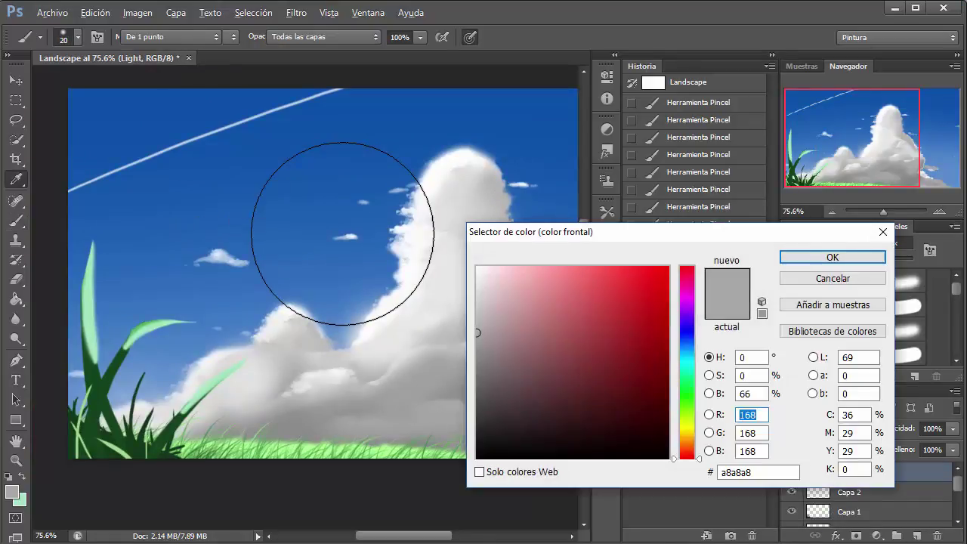
click(796, 257)
Step: Paint short white streaks on the Light layer and try to enlarge and rotate them into rays at 49% opacity
scroll(342, 302, up, 3)
mouse_move(101, 163)
mouse_down()
mouse_move(443, 416)
mouse_move(255, 162)
mouse_move(419, 242)
mouse_move(444, 278)
mouse_up()
key(ctrl+t)
key(4)
key(9)
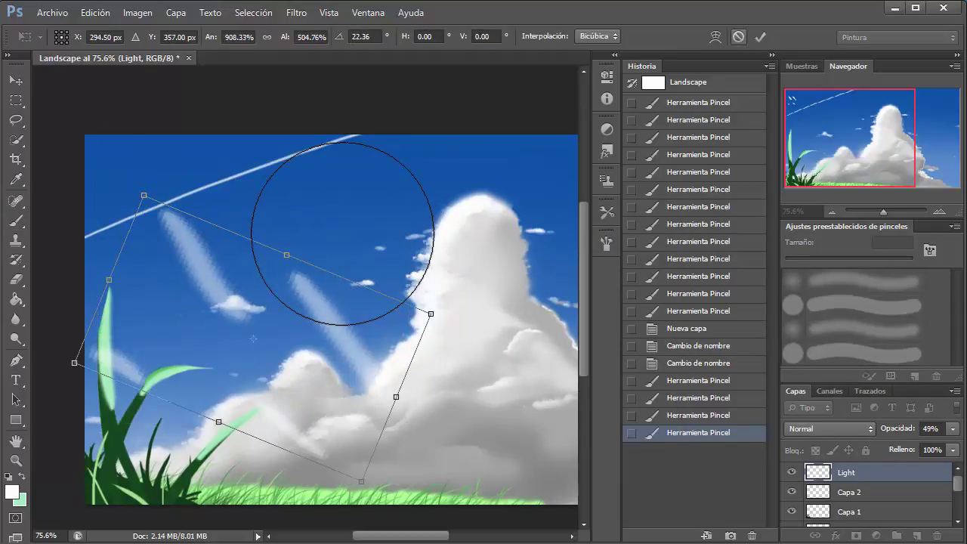
key(ctrl+z)
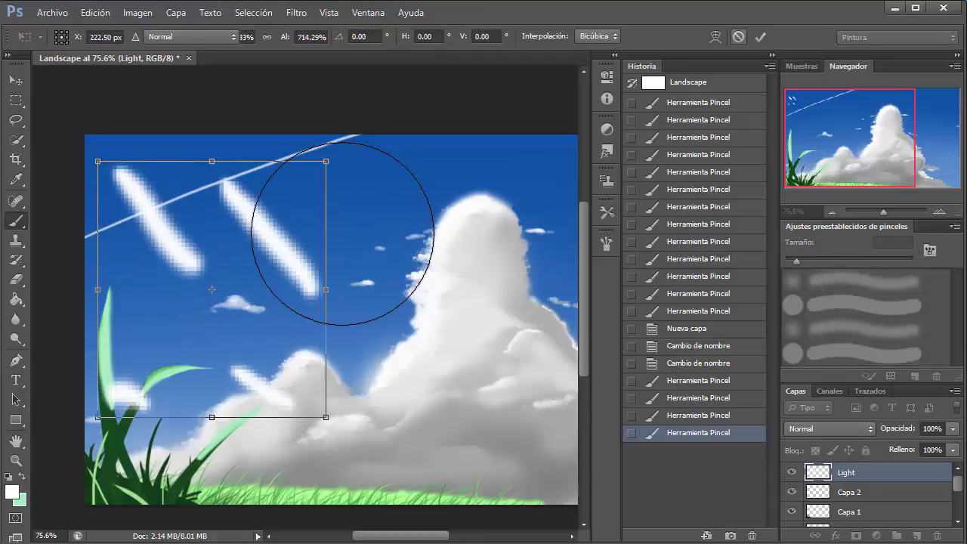
key(Escape)
Step: Redraw the short diagonal white streaks in the upper left sky and set the Light layer's opacity to 25%
key(e)
drag(98, 193, 127, 194)
key(b)
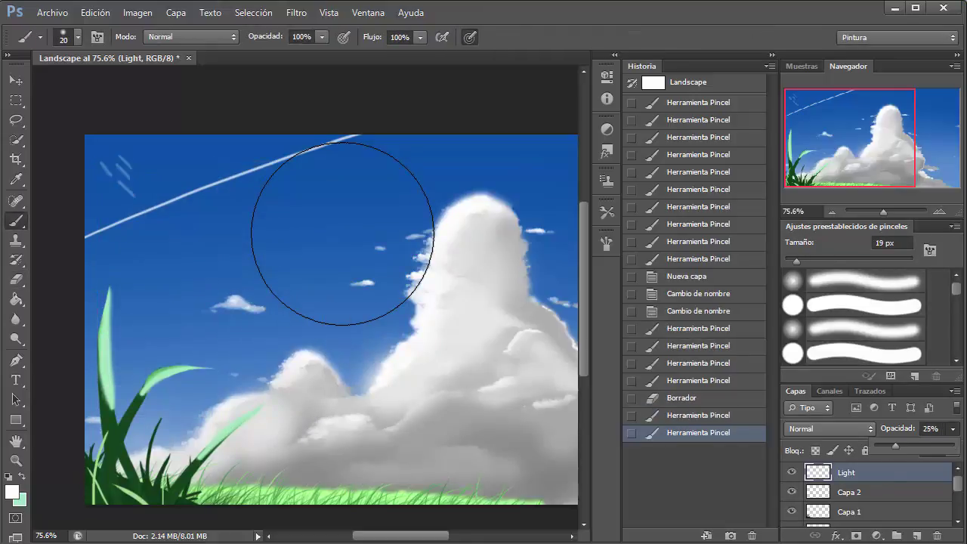
Step: Try to stretch and rotate the streaks into long diagonal light rays across the left side of the sky
key(ctrl+t)
drag(86, 141, 53, 98)
drag(152, 172, 506, 184)
mouse_move(513, 147)
mouse_down()
mouse_move(472, 160)
mouse_move(483, 249)
mouse_up()
mouse_move(280, 185)
mouse_down()
mouse_move(287, 188)
mouse_move(188, 143)
mouse_up()
drag(469, 408, 521, 461)
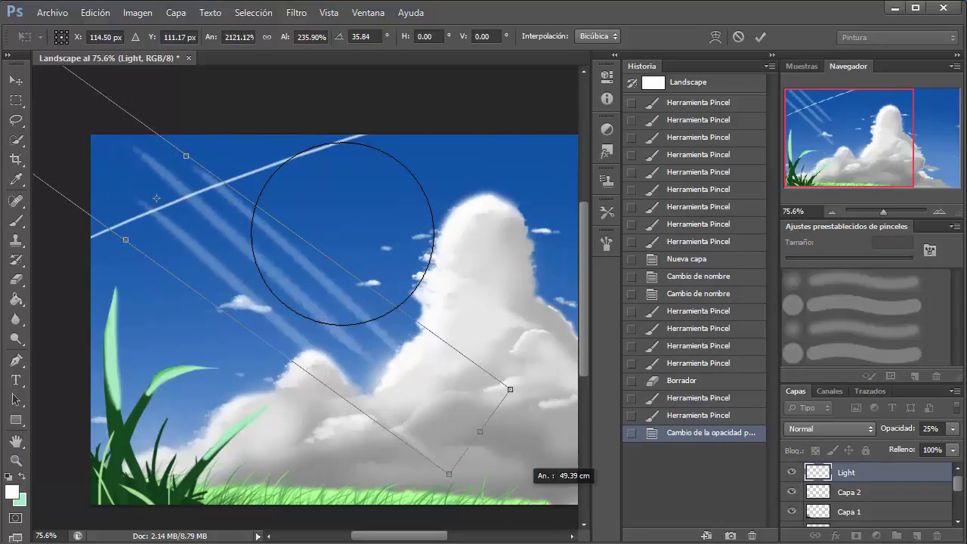
drag(156, 198, 56, 151)
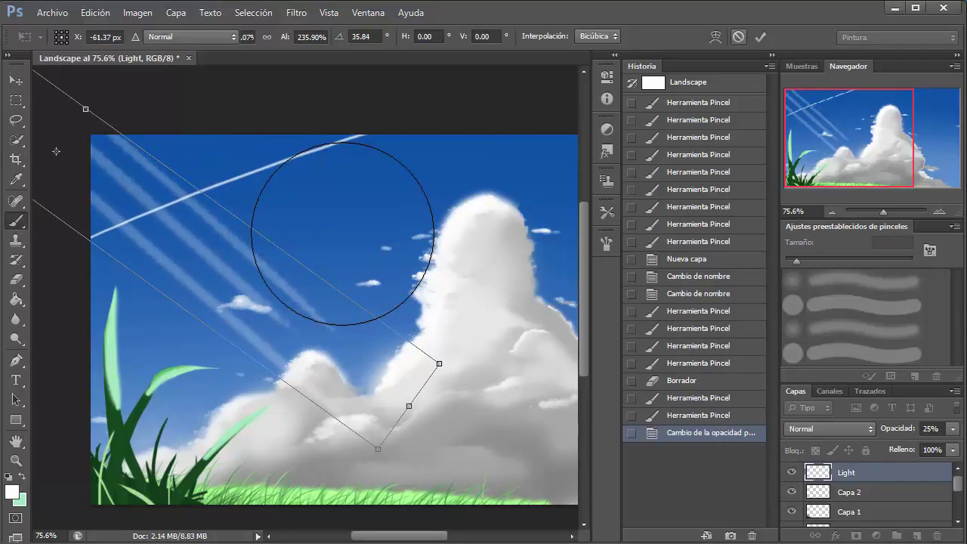
key(Escape)
Step: Repaint the streaks on the Light layer and try to enlarge them into wide rays crossing the clouds
key(e)
key(b)
mouse_move(113, 170)
mouse_down()
mouse_move(121, 193)
mouse_move(464, 345)
mouse_move(309, 352)
mouse_move(298, 362)
mouse_move(343, 175)
mouse_up()
key(ctrl+t)
drag(257, 269, 340, 179)
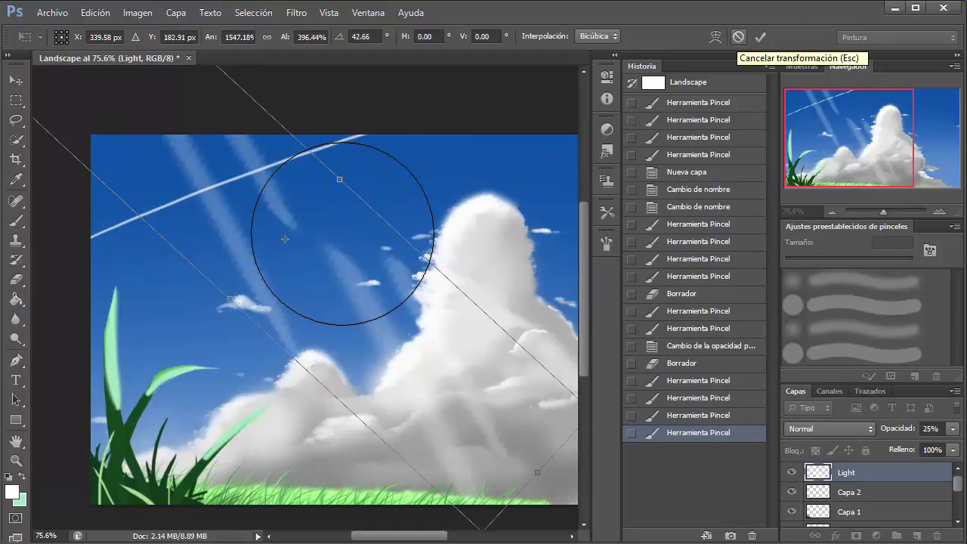
key(Escape)
Step: Redo the white streaks, then stretch and rotate them into long light rays descending from the sky's upper left corner
key(e)
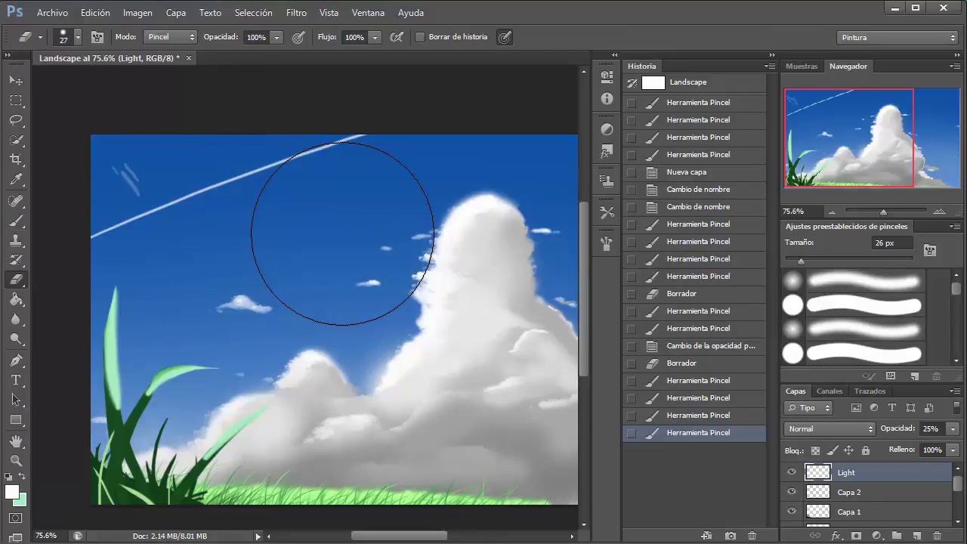
key(ctrl+t)
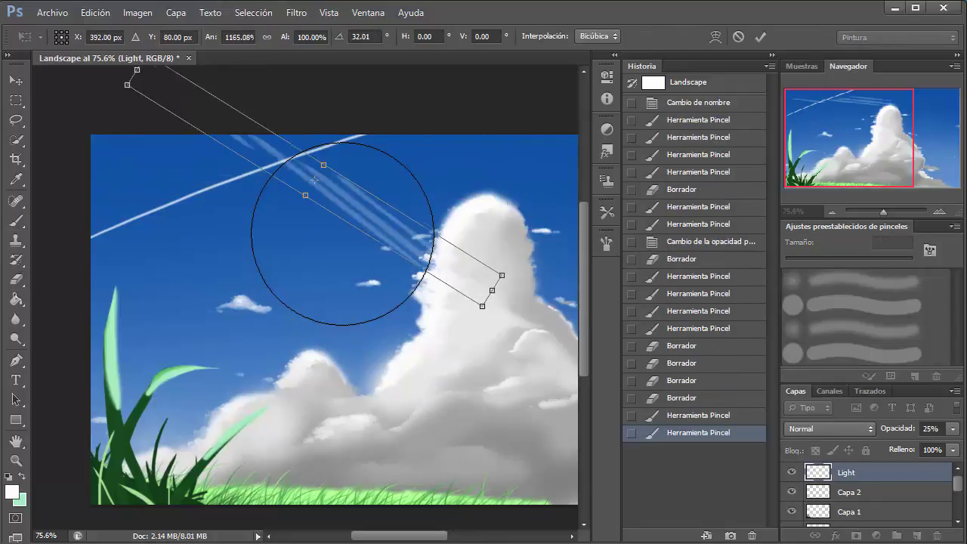
drag(305, 195, 403, 428)
drag(529, 173, 539, 156)
scroll(305, 269, down, 3)
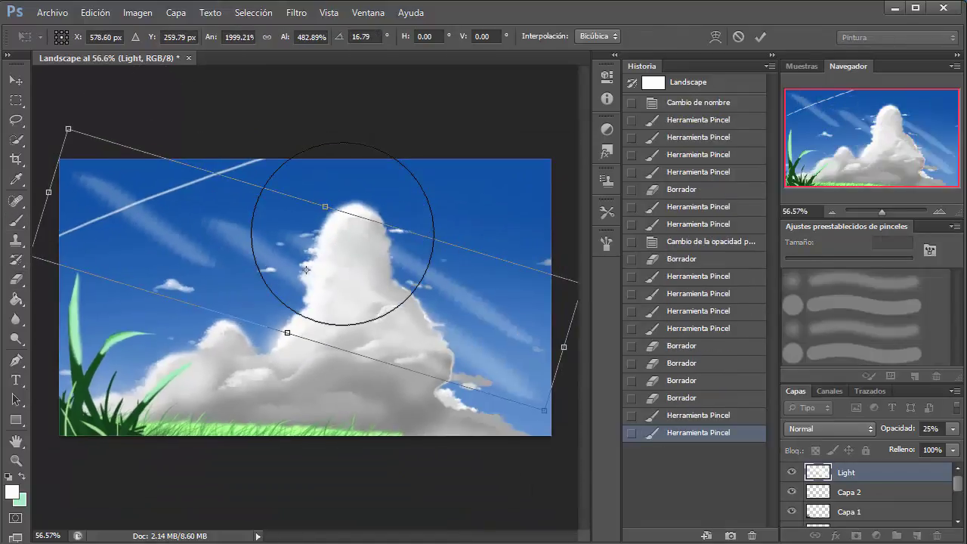
drag(226, 207, 204, 200)
drag(574, 400, 559, 423)
drag(189, 198, 176, 191)
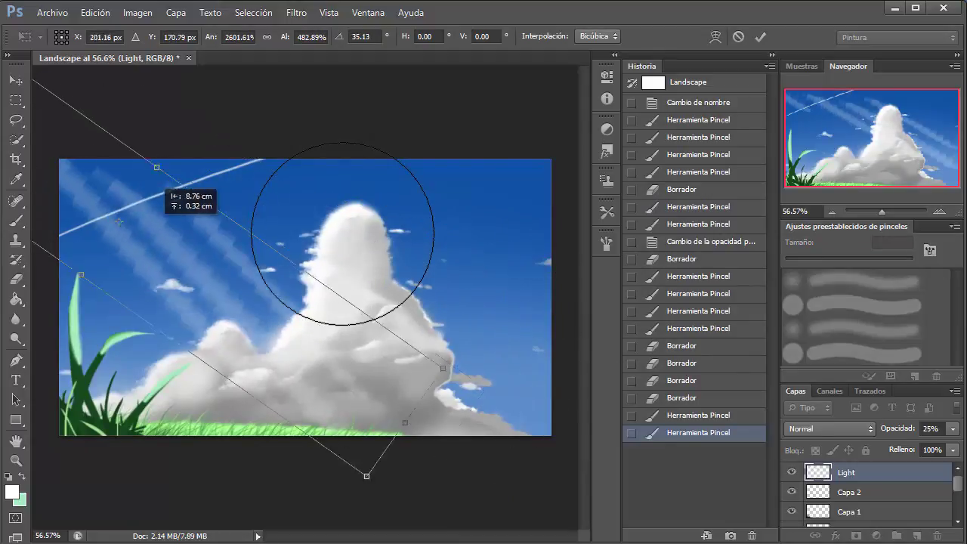
mouse_move(453, 377)
mouse_down()
mouse_move(476, 408)
mouse_move(457, 445)
mouse_move(377, 325)
mouse_up()
drag(121, 174, 110, 185)
key(Return)
Step: On a new layer, paint a soft white glow in the sky's upper left corner with a 730 px brush and lower its opacity
key(b)
click(915, 535)
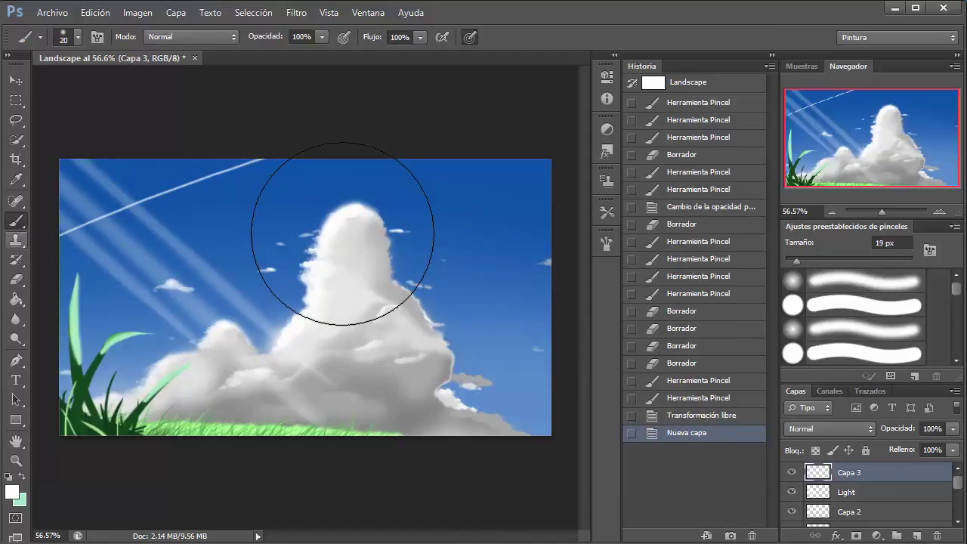
click(12, 492)
click(857, 255)
click(38, 76)
drag(105, 136, 151, 197)
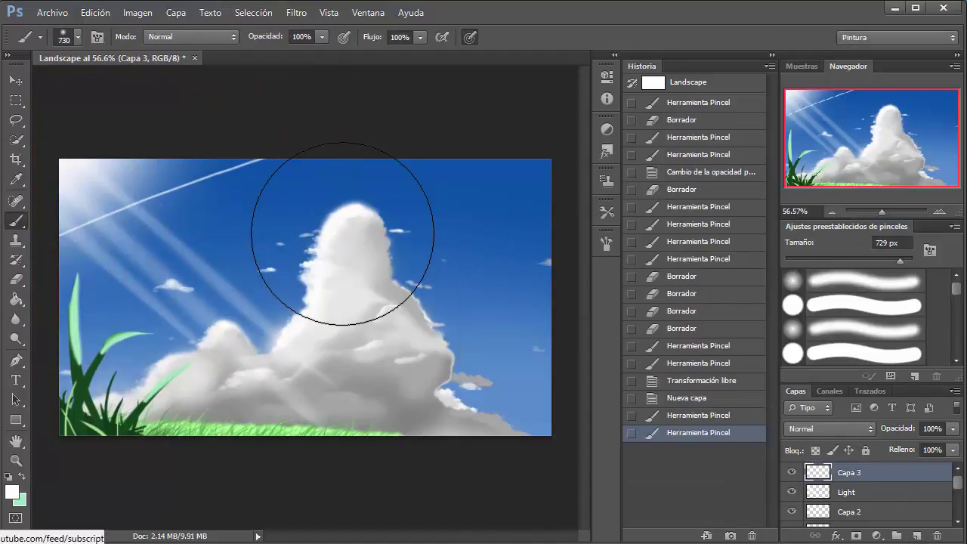
drag(75, 174, 106, 249)
drag(898, 428, 876, 429)
key(alt+bracketleft)
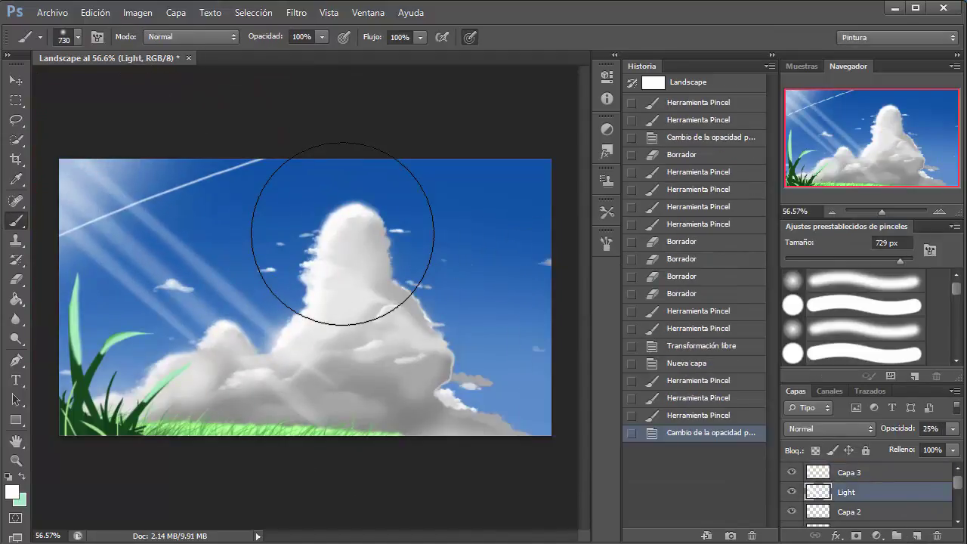
Step: Paint grey puffs on the Clouds layer along the large cloud's lower right edge with a 79 px textured cloud brush
key(alt+bracketleft)
key(alt+bracketleft)
key(alt+bracketleft)
key(alt+bracketleft)
scroll(342, 234, up, 2)
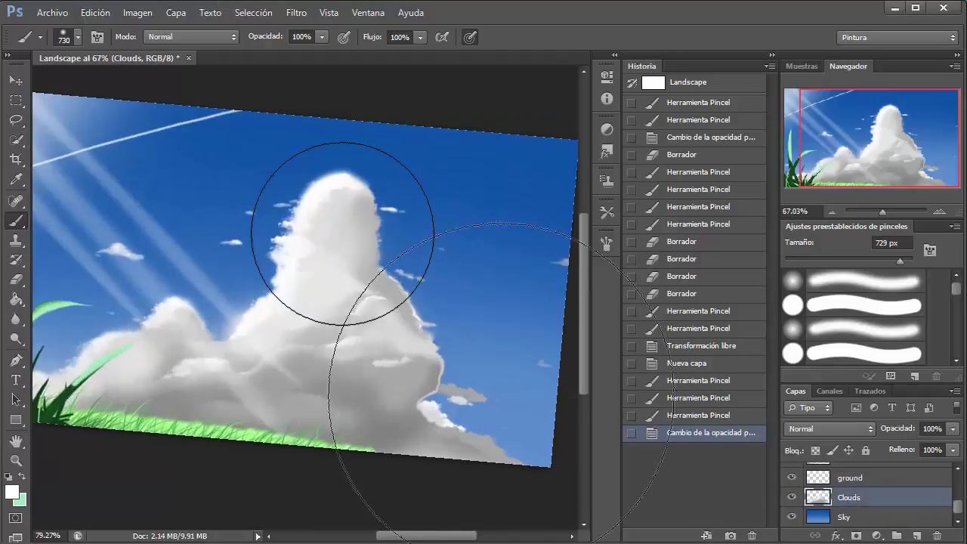
scroll(342, 233, up, 2)
mouse_move(342, 233)
mouse_down()
mouse_move(317, 234)
mouse_move(342, 233)
mouse_up()
drag(361, 313, 397, 296)
mouse_move(371, 311)
mouse_down()
mouse_move(412, 299)
mouse_move(437, 271)
mouse_up()
right_click(437, 316)
key(Escape)
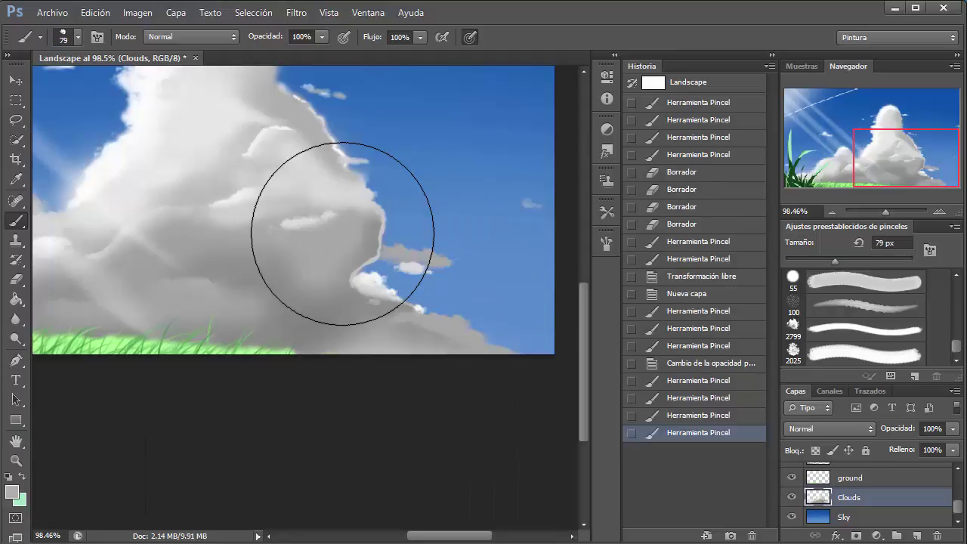
Step: Add lighter puffs to the large cloud's lower right slope with the 79 px brush and open the brush's Transferencia settings
click(343, 234)
key(ctrl+z)
click(342, 234)
click(342, 233)
key(ctrl+z)
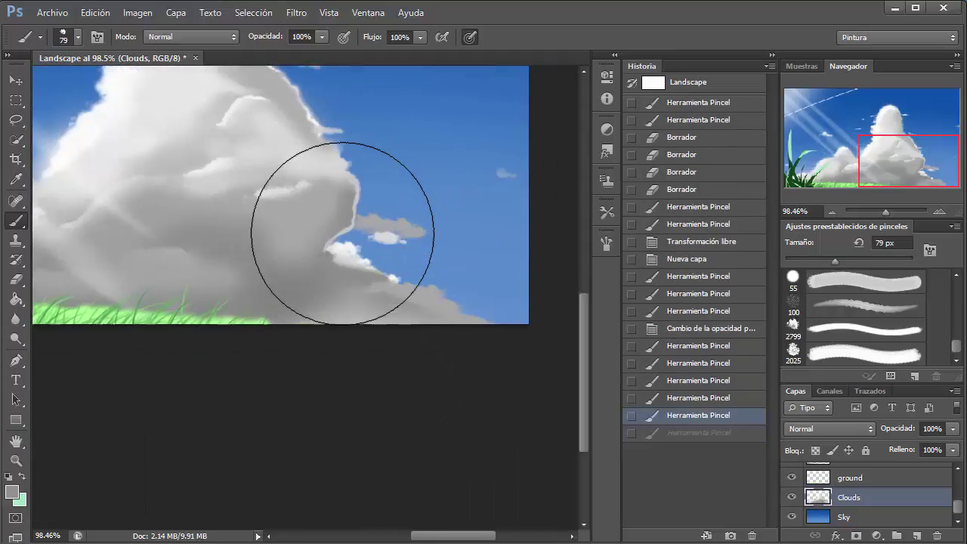
click(342, 233)
click(342, 233)
click(343, 234)
key(F5)
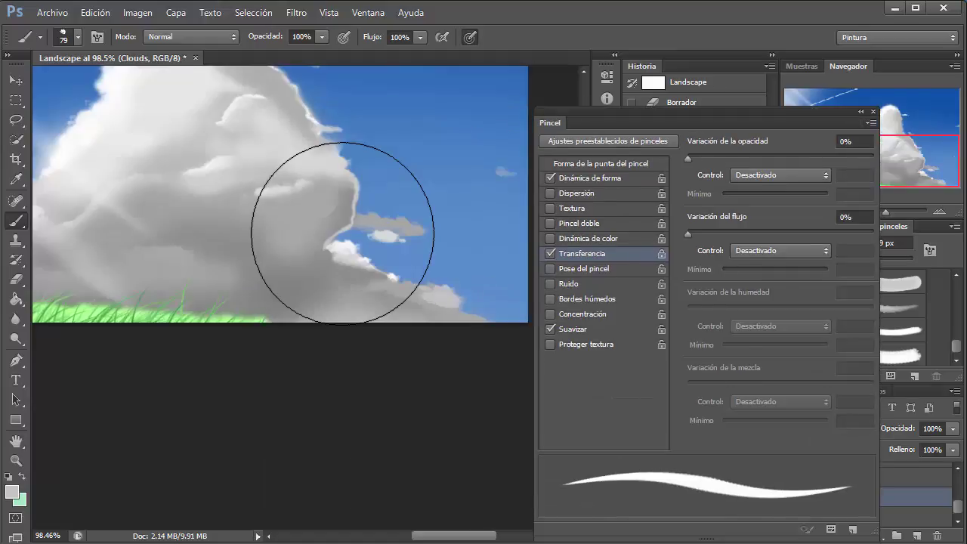
click(131, 115)
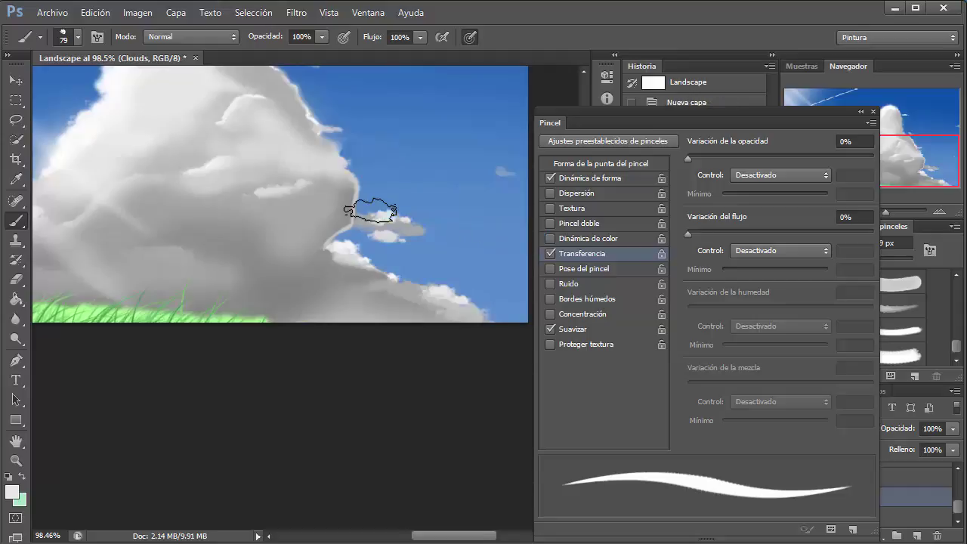
Step: Blend the small clouds beside the large cloud with a soft 56 px brush and soften their edges with the eraser
scroll(370, 211, right, 2)
scroll(370, 212, up, 1)
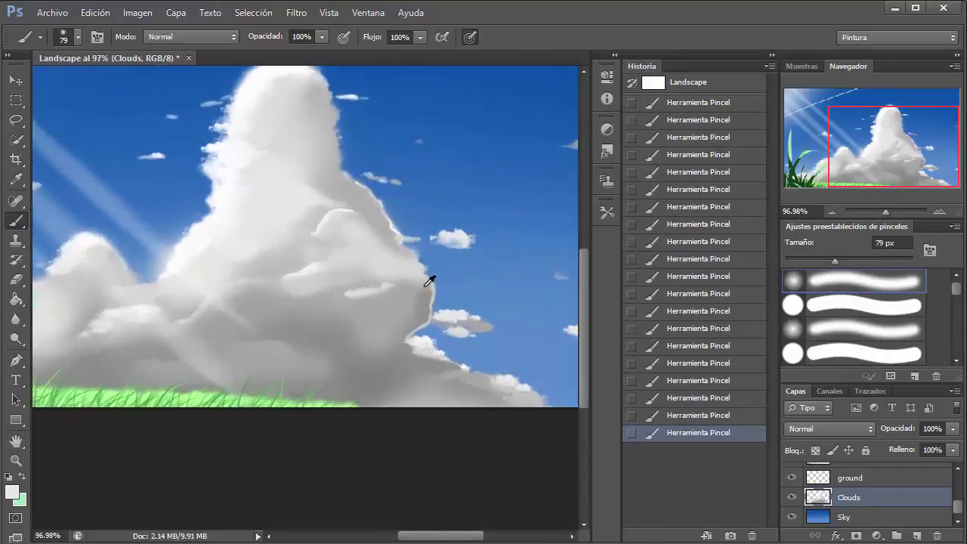
scroll(456, 352, up, 3)
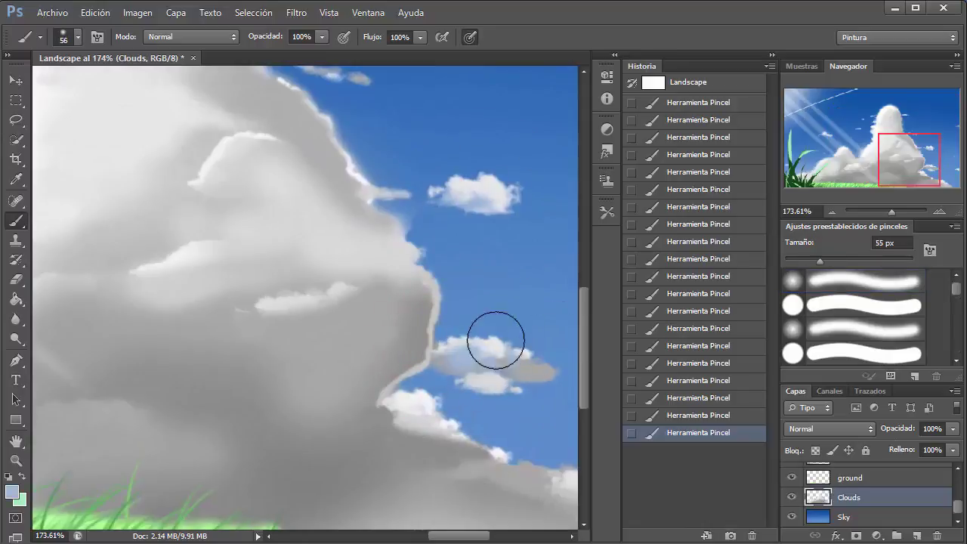
scroll(460, 317, down, 2)
key(e)
mouse_move(521, 286)
mouse_down()
mouse_move(538, 275)
mouse_move(553, 289)
mouse_up()
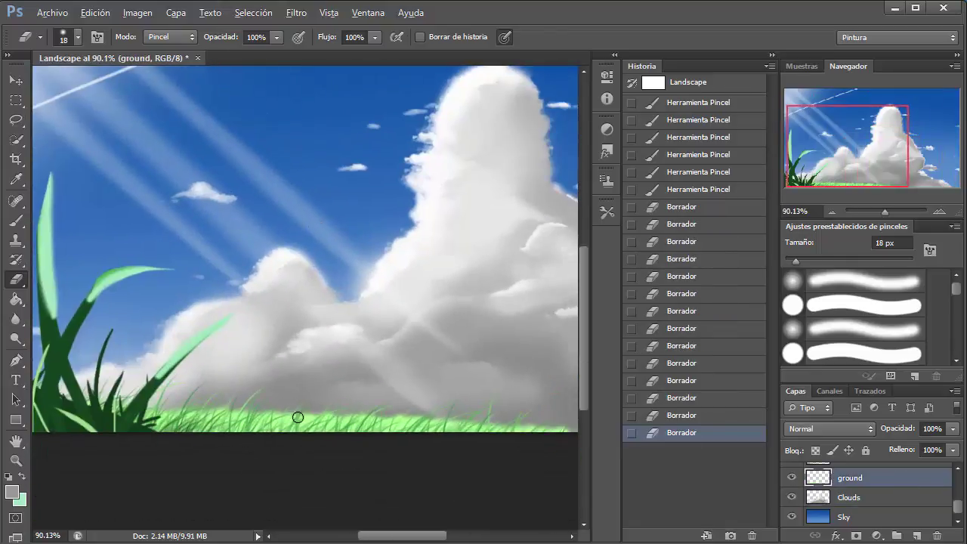
Step: Paint light green blades along the meadow on the ground layer with the 112 px grass brush, redoing the first stroke
key(b)
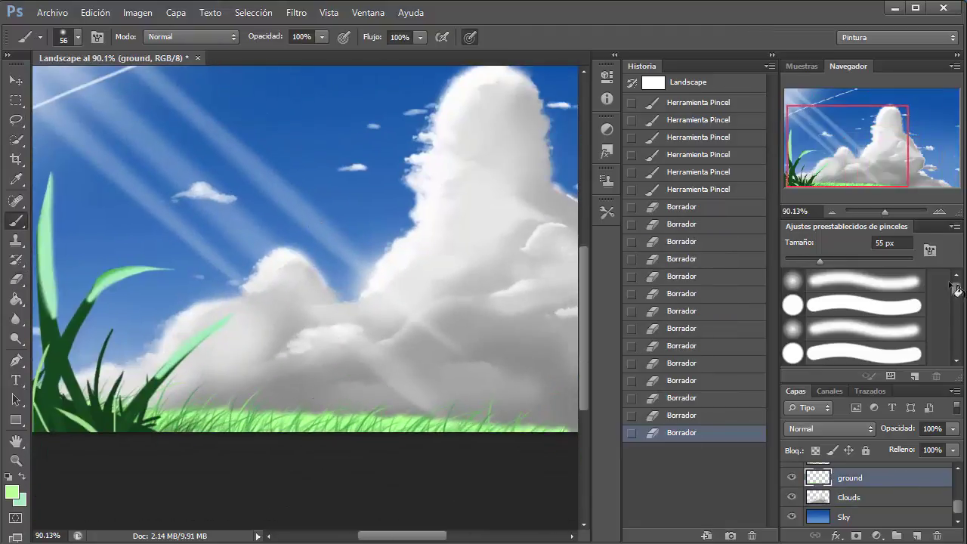
drag(956, 289, 956, 335)
click(863, 324)
drag(333, 412, 226, 427)
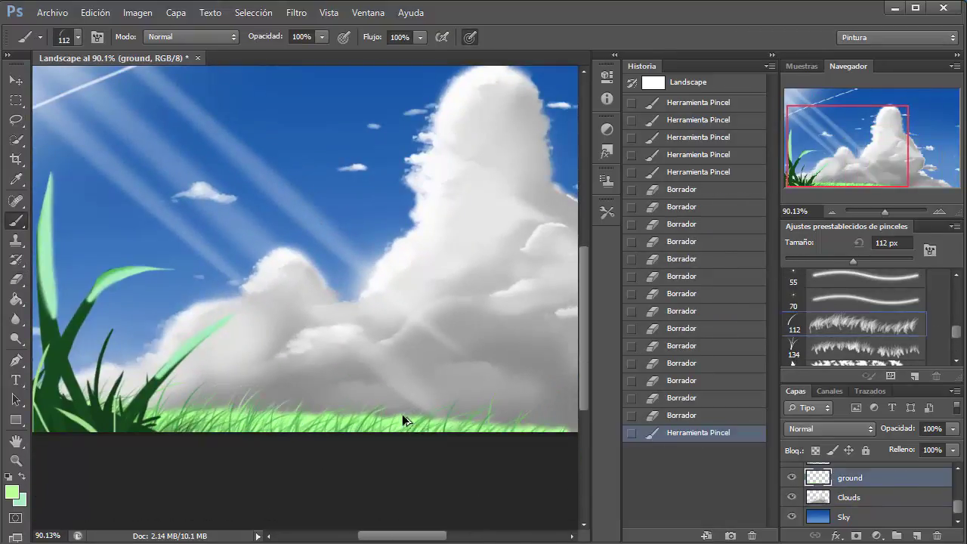
key(ctrl+z)
drag(396, 427, 356, 428)
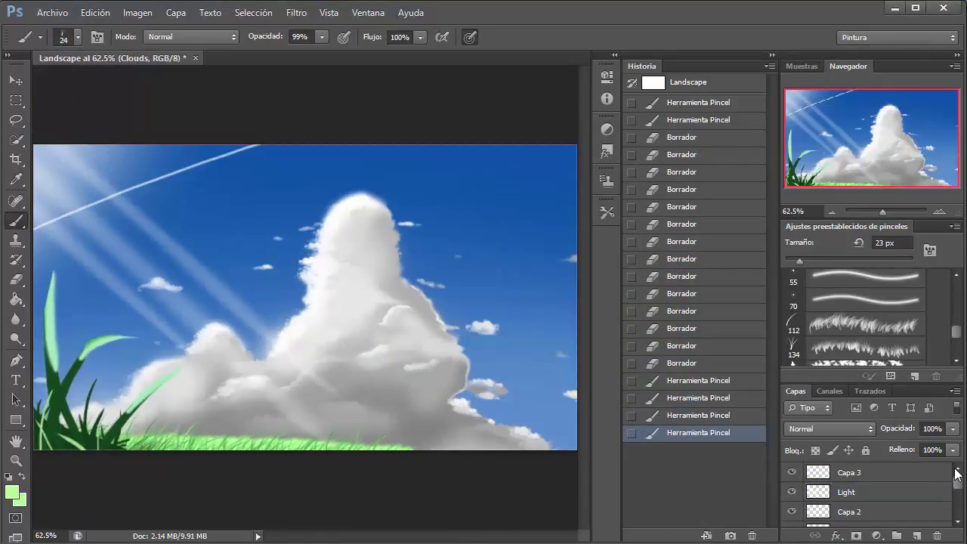
scroll(956, 276, up, 5)
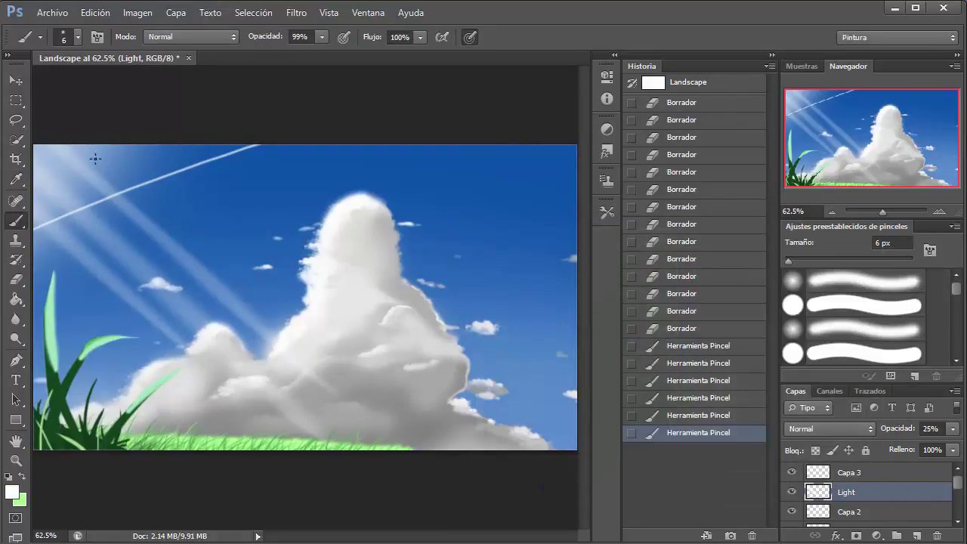
key(ctrl+t)
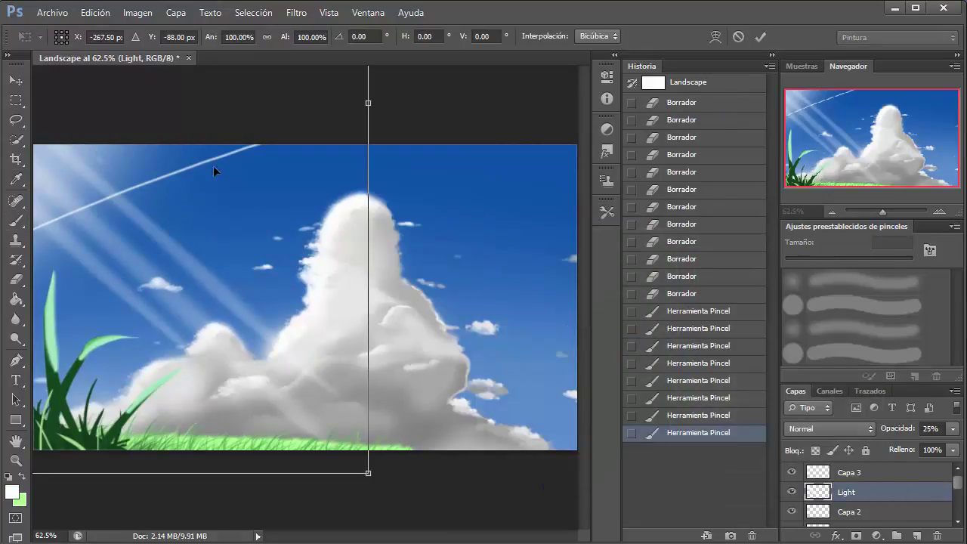
key(Escape)
click(915, 536)
key(ctrl+alt+z)
key(ctrl+alt+z)
key(ctrl+alt+z)
key(ctrl+alt+z)
key(ctrl+alt+z)
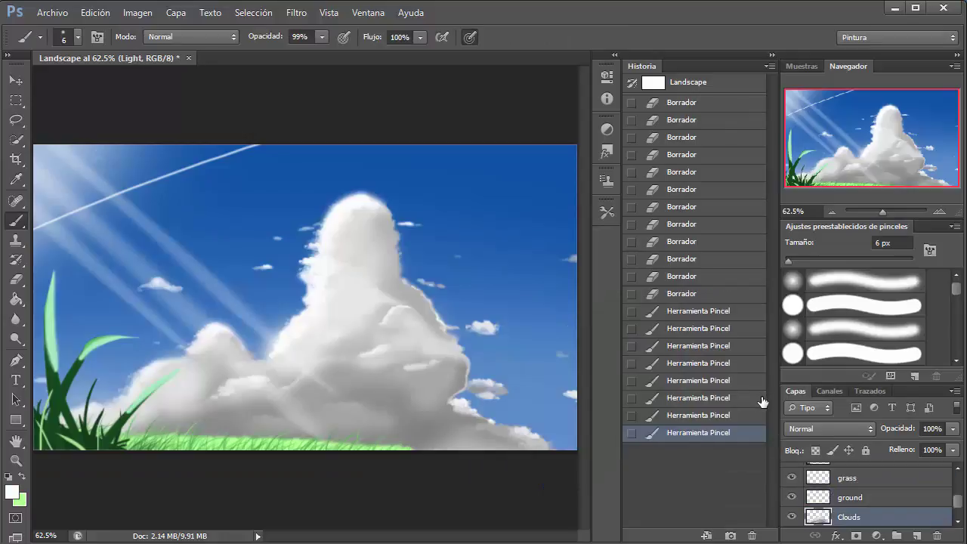
Step: Try to enlarge small white dabs on the new Capa 4 layer into wide light rays with Free Transform
click(104, 183)
click(111, 197)
key(ctrl+t)
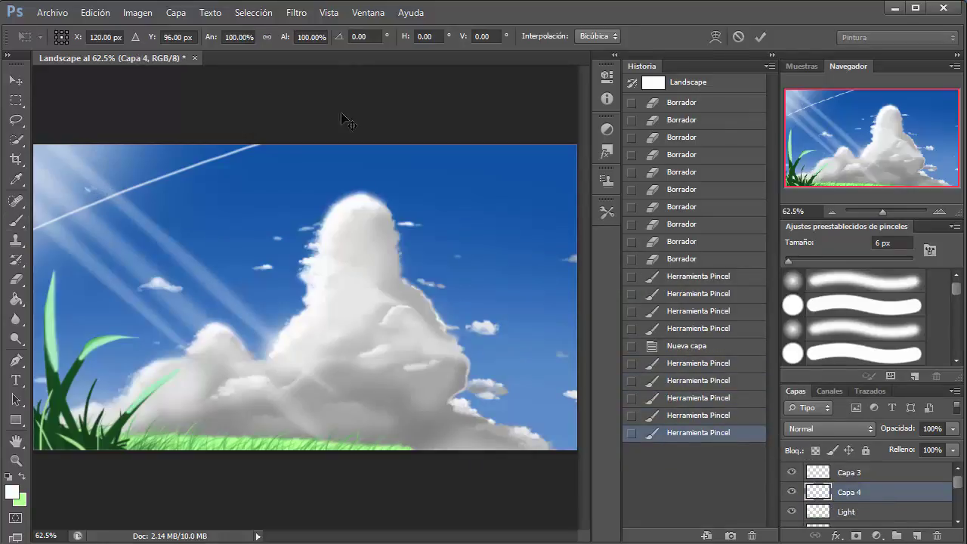
mouse_move(343, 119)
mouse_down()
mouse_move(350, 101)
mouse_move(340, 203)
mouse_move(514, 382)
mouse_move(230, 310)
mouse_move(303, 359)
mouse_up()
click(738, 36)
key(ctrl+t)
mouse_move(89, 181)
mouse_down()
mouse_move(230, 281)
mouse_move(72, 229)
mouse_move(473, 126)
mouse_move(163, 208)
mouse_move(312, 287)
mouse_up()
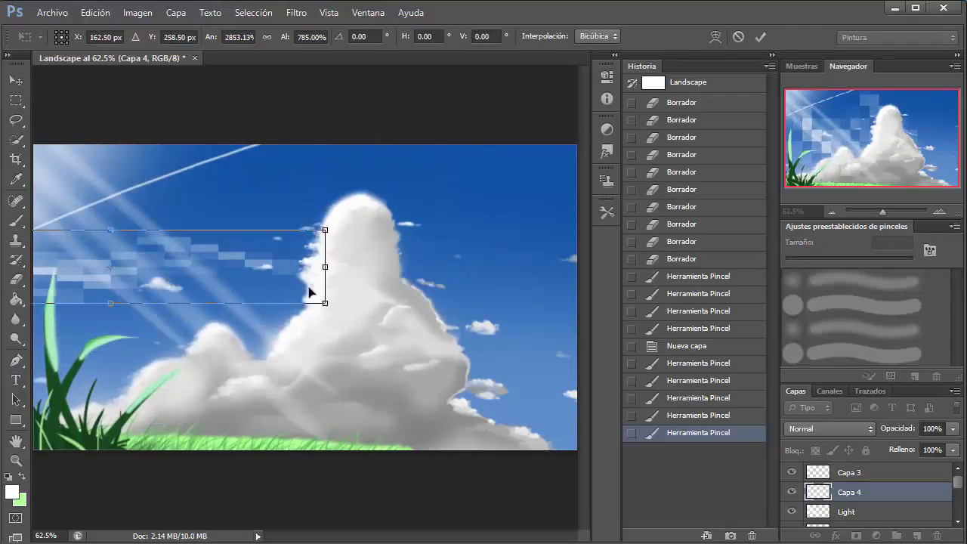
click(760, 37)
key(e)
key(ctrl+t)
drag(392, 340, 141, 149)
click(738, 37)
Step: Delete the Capa 4 layer and the Light layer holding the old rays
key(Delete)
key(b)
key(Delete)
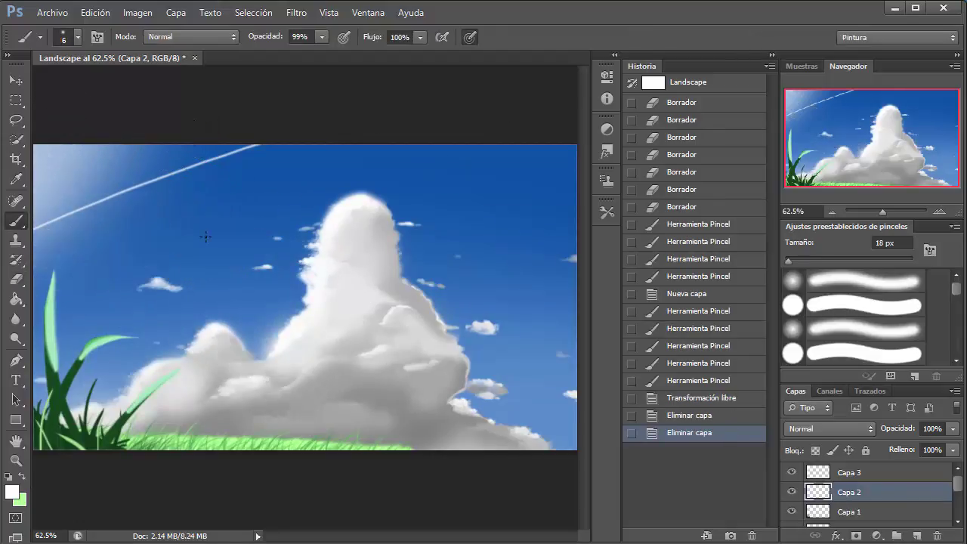
Step: Paint three thin vertical white streaks on the Capa 2 layer with a 6 px brush, erase them and hide the layer
drag(245, 290, 241, 144)
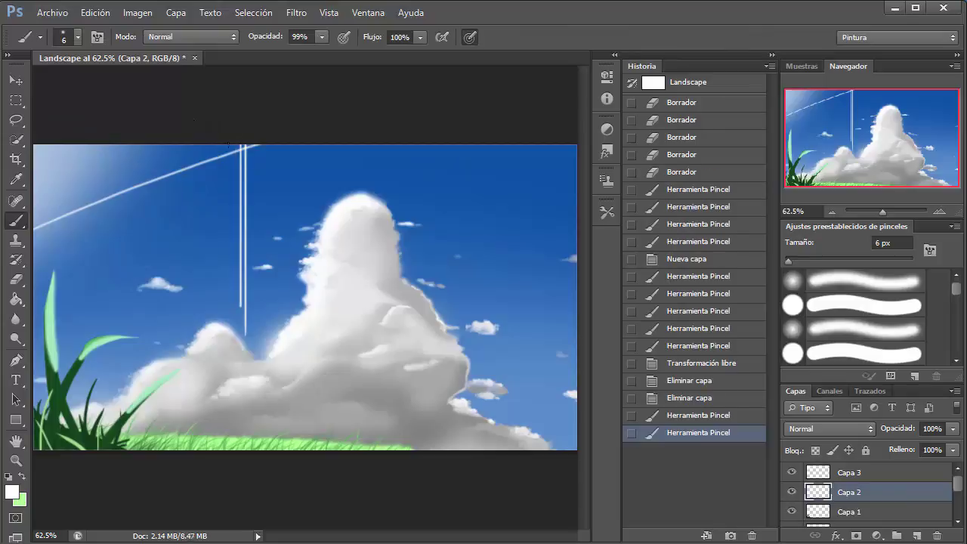
drag(234, 308, 234, 144)
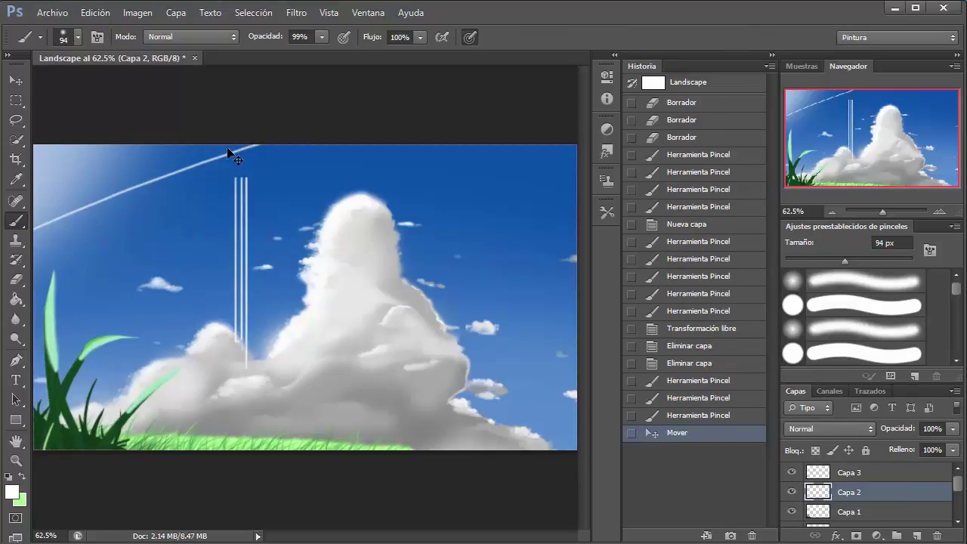
key(ctrl+z)
key(e)
drag(240, 325, 240, 162)
click(792, 491)
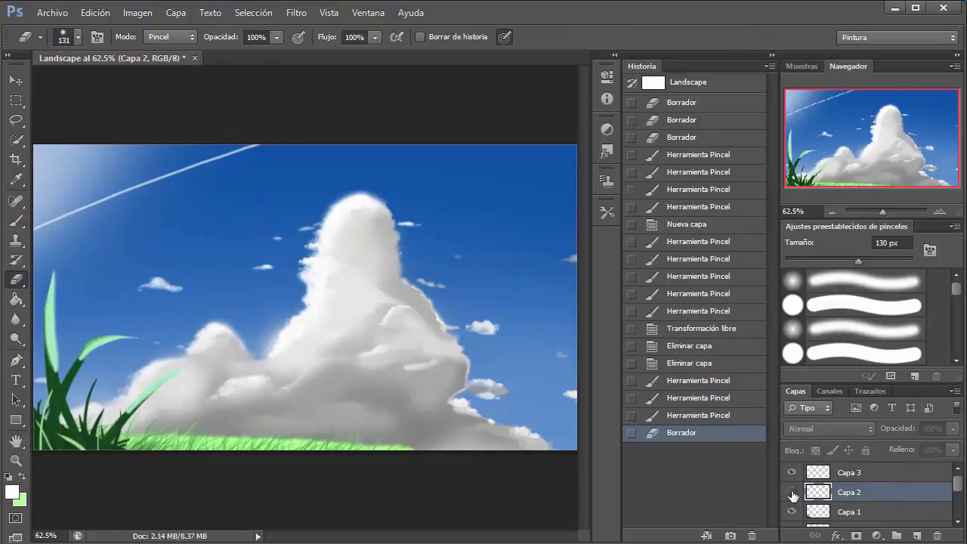
Step: Create a new layer for the rays and place it between Capa 3 and Capa 2, reducing the eraser to 3 px
click(870, 473)
key(ctrl+shift+alt+n)
key(ctrl+bracketleft)
key(ctrl+bracketleft)
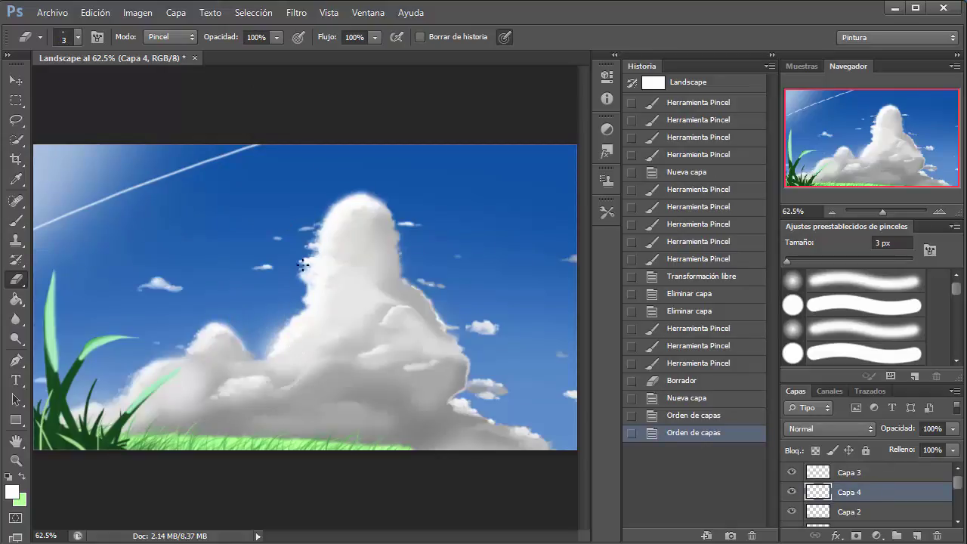
click(302, 264)
click(302, 265)
click(302, 264)
key(b)
drag(281, 309, 281, 145)
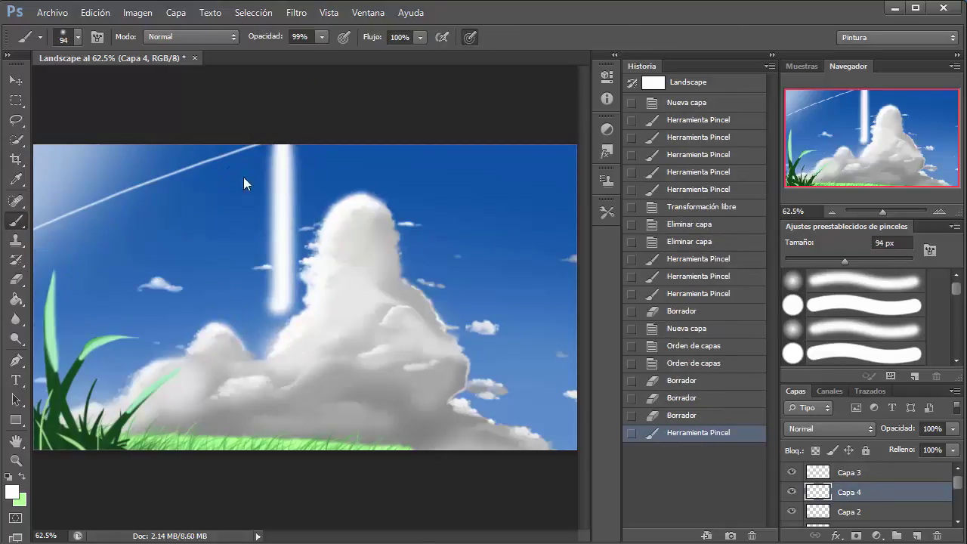
key(ctrl+z)
Step: Set the brush mode to Trama and paint thin vertical white streaks with an 18 px brush left of the tall cloud
shift+right_click(268, 268)
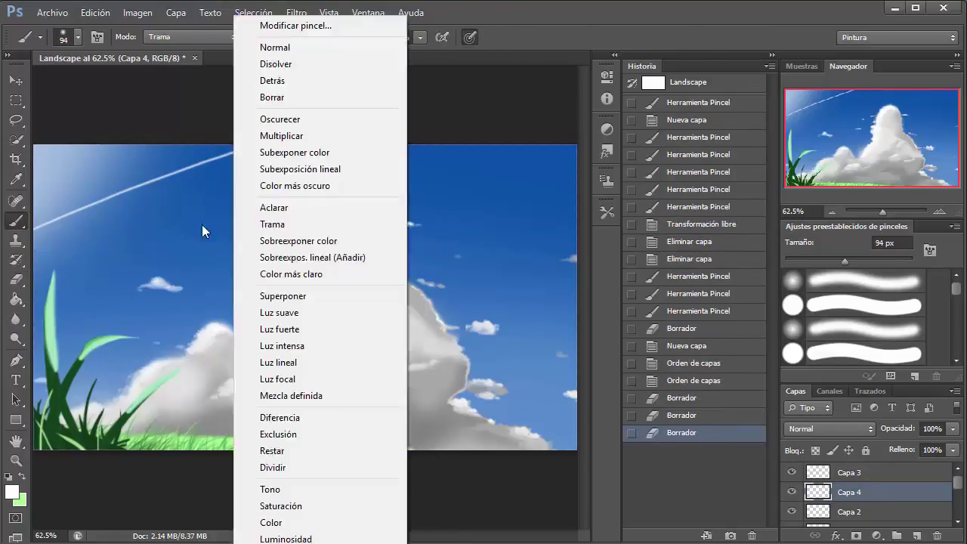
key(Escape)
key(bracketleft)
key(bracketleft)
key(bracketleft)
key(bracketleft)
key(bracketleft)
key(bracketleft)
key(bracketleft)
key(bracketleft)
drag(252, 146, 253, 389)
click(243, 164)
Step: Trim the vertical white streaks on Capa 4 with a 3 px eraser
key(e)
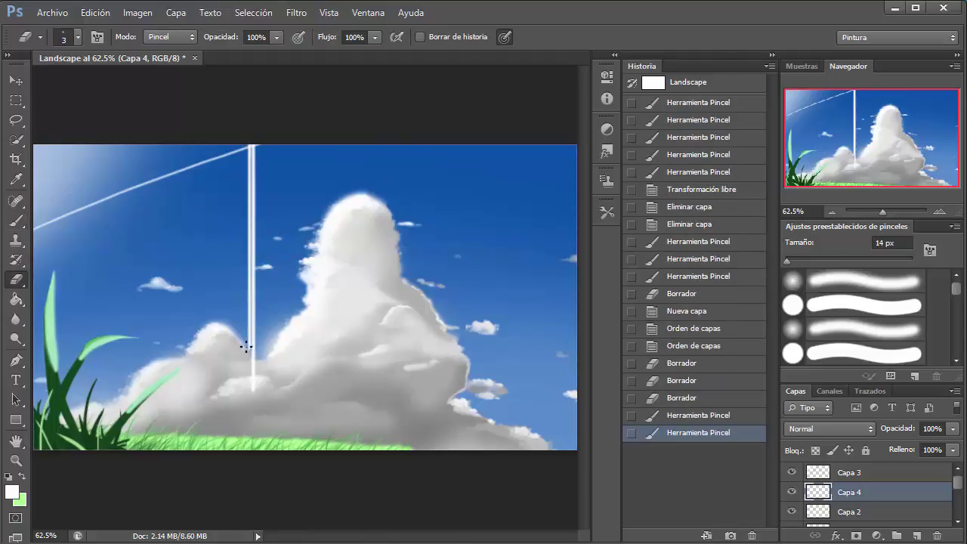
click(244, 345)
click(255, 378)
click(265, 303)
Step: Paint another long vertical white streak beside the existing ones and thin it with the eraser
key(b)
alt+click(248, 238)
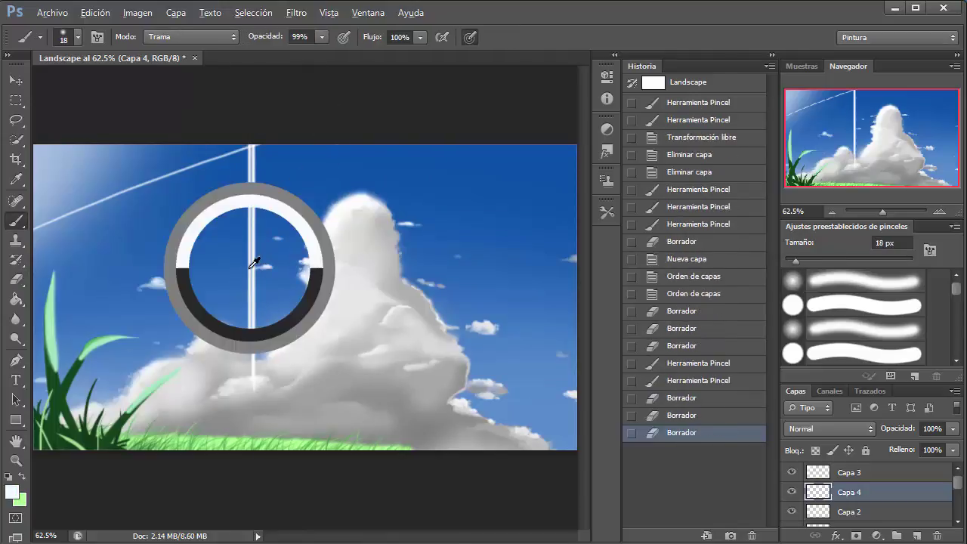
key(Return)
drag(258, 146, 258, 393)
key(e)
click(259, 340)
click(259, 302)
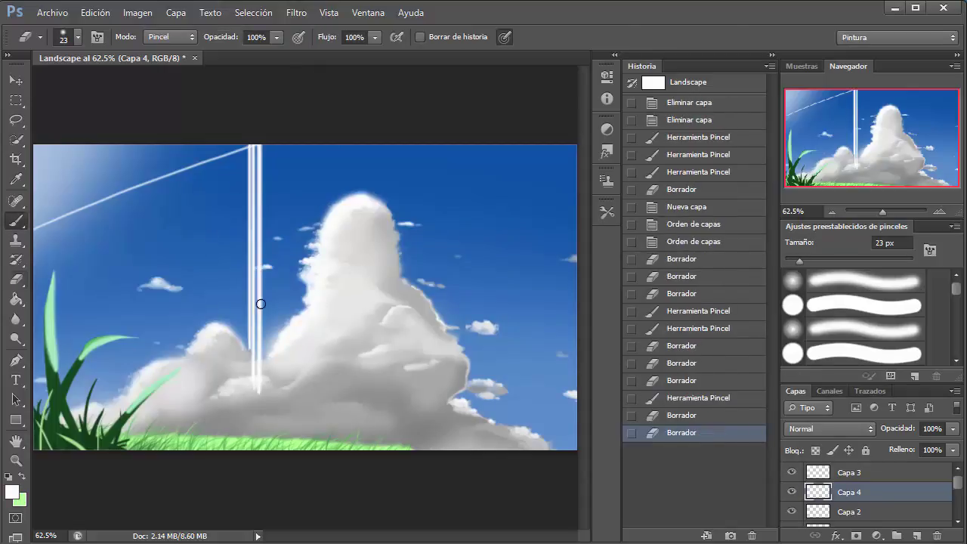
Step: Add finer vertical white streaks of different lengths around the existing ones with a 5 px brush
key(b)
alt+click(259, 119)
key(Return)
key(bracketleft)
key(bracketleft)
key(bracketleft)
key(bracketleft)
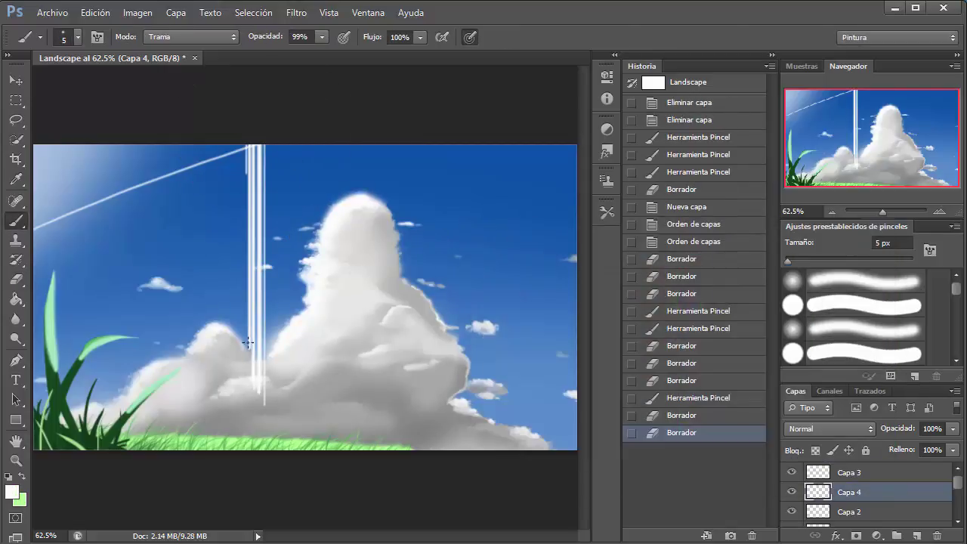
drag(249, 145, 249, 365)
mouse_move(264, 405)
mouse_down()
mouse_move(261, 145)
mouse_move(245, 256)
mouse_up()
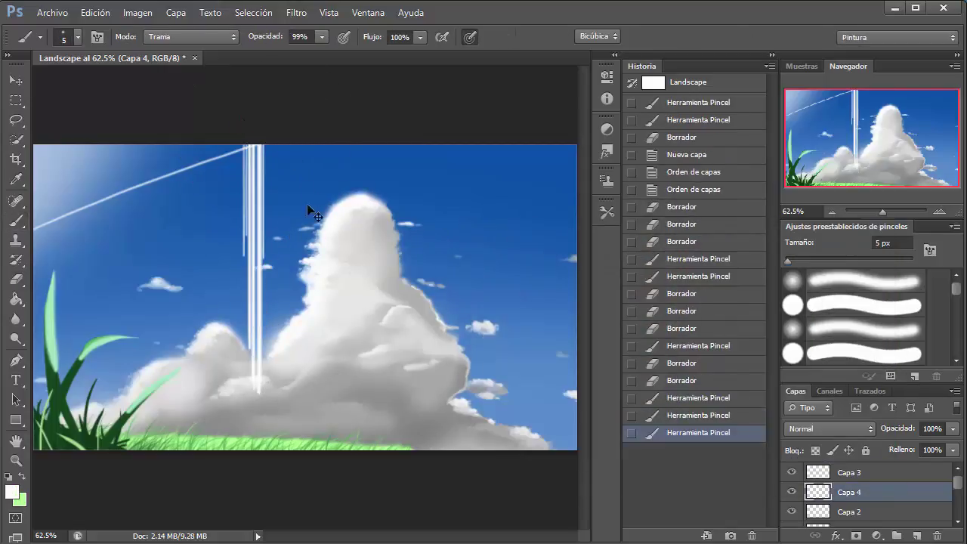
Step: Widen, lengthen and rotate the streaks by about -41.5° into diagonal rays descending from the sky's upper left corner
key(ctrl+t)
mouse_move(261, 143)
mouse_down()
mouse_move(212, 144)
mouse_move(109, 196)
mouse_move(154, 282)
mouse_move(280, 354)
mouse_up()
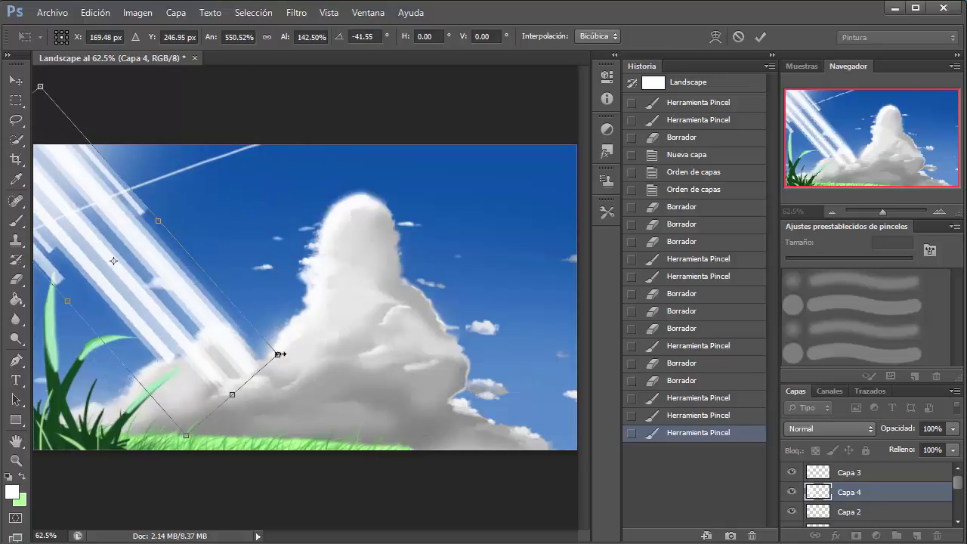
drag(232, 394, 310, 447)
key(Return)
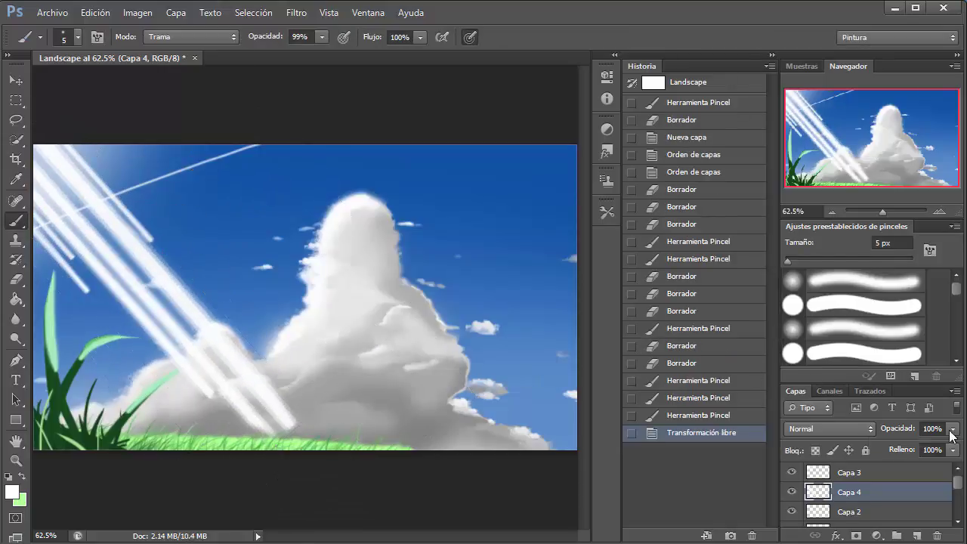
Step: Lower the Capa 4 layer's opacity to 23% and erase parts of the rays down to where they cross the clouds
drag(951, 428, 889, 446)
key(e)
mouse_move(222, 355)
mouse_down()
mouse_move(275, 418)
mouse_move(189, 355)
mouse_up()
mouse_move(83, 264)
mouse_down()
mouse_move(69, 255)
mouse_move(90, 260)
mouse_up()
drag(94, 260, 107, 260)
drag(151, 302, 196, 332)
drag(212, 347, 249, 374)
mouse_move(257, 377)
mouse_down()
mouse_move(278, 391)
mouse_move(347, 340)
mouse_move(322, 440)
mouse_up()
key(b)
key(e)
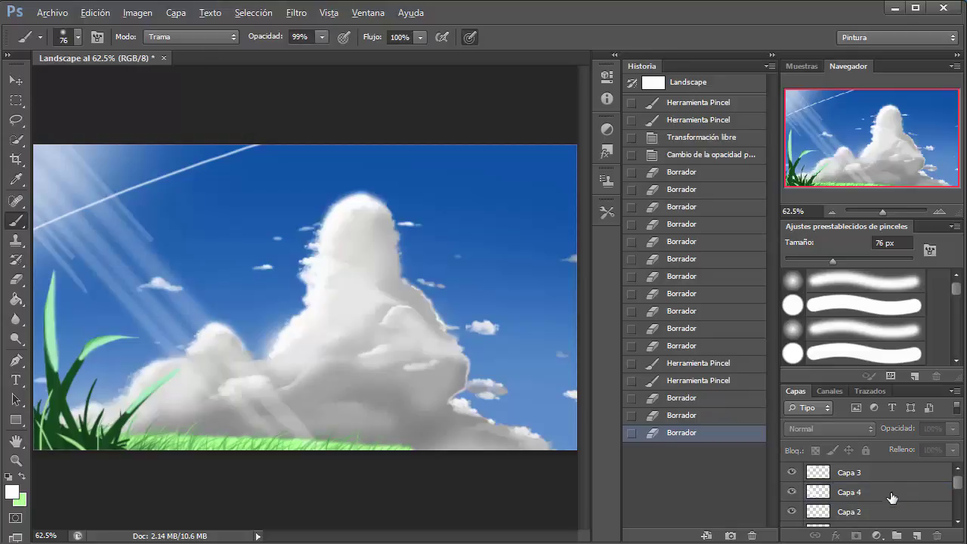
Step: Erase the remaining rays over the clouds and fade their lower ends, enlarging the soft eraser to about 1226 px
key(e)
click(63, 249)
click(63, 249)
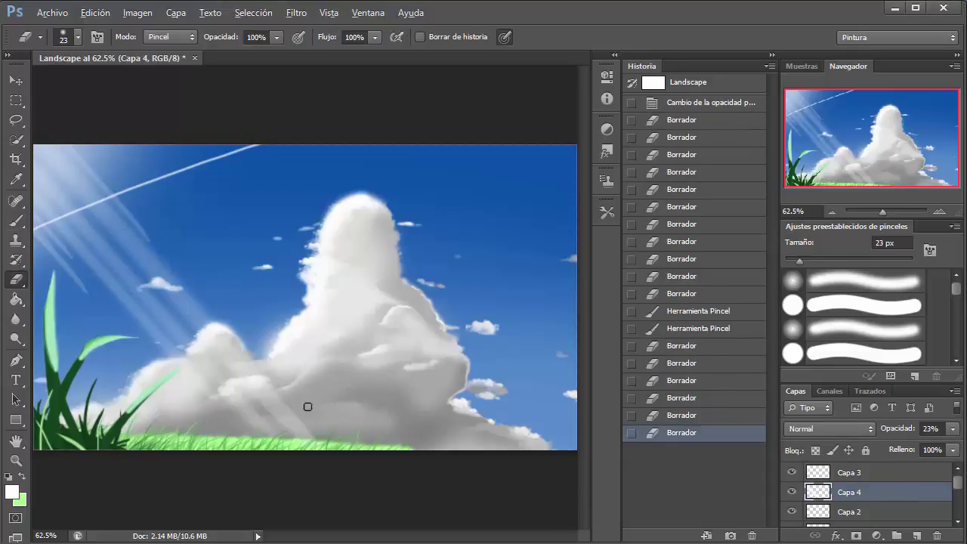
drag(307, 406, 278, 403)
click(431, 303)
click(367, 356)
click(486, 332)
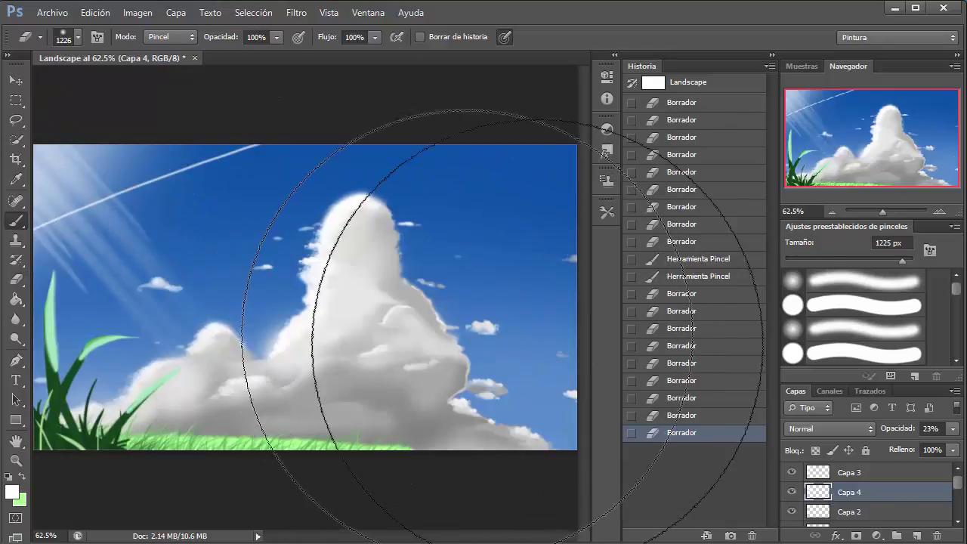
Step: On a new layer above Capa 4, paint faint white light in the sky's upper left corner with a 34 px brush at 7% opacity
key(b)
key(ctrl+shift+alt+n)
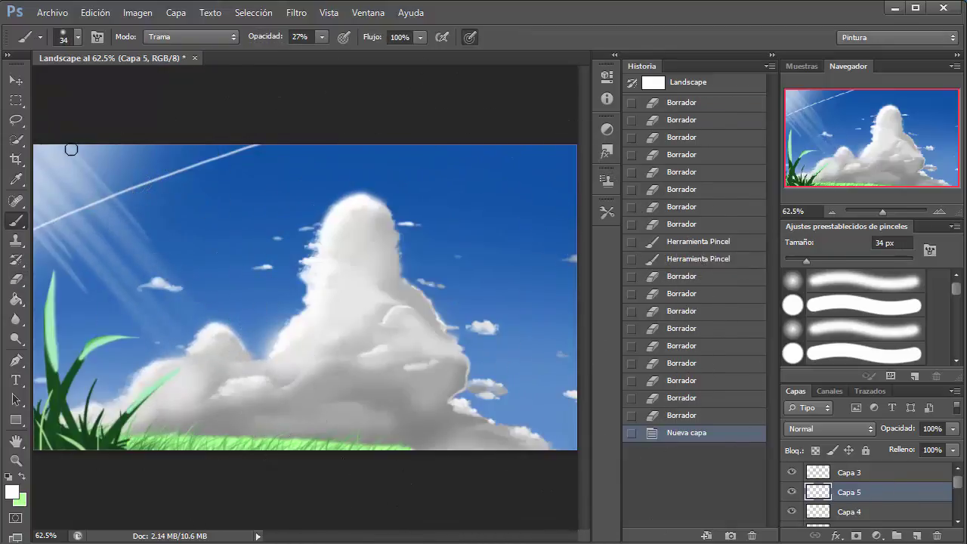
key(Return)
drag(38, 148, 76, 192)
drag(36, 195, 37, 207)
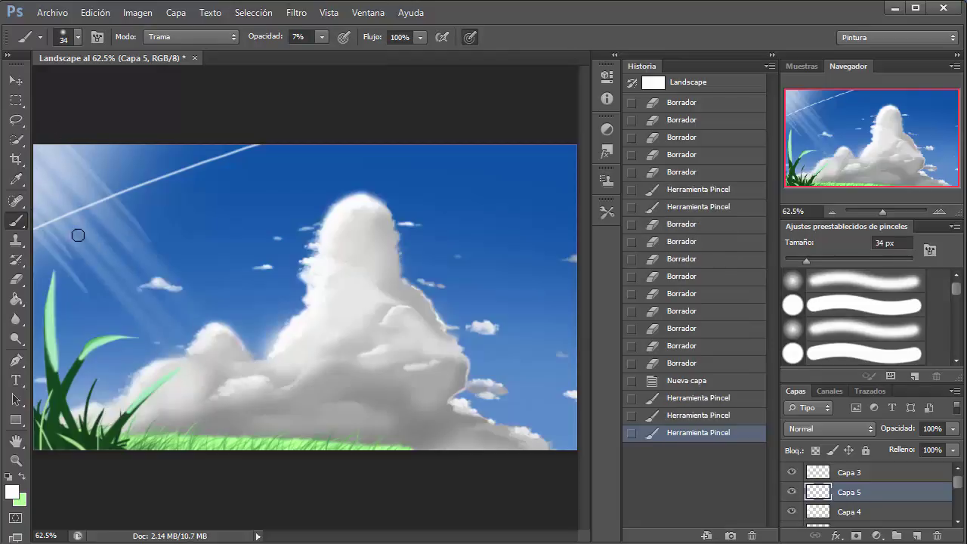
Step: Add another faint white light stroke on Capa 5, then start trimming the rays' lower ends on Capa 4, enlarging the soft eraser to about 176 px
drag(220, 265, 183, 242)
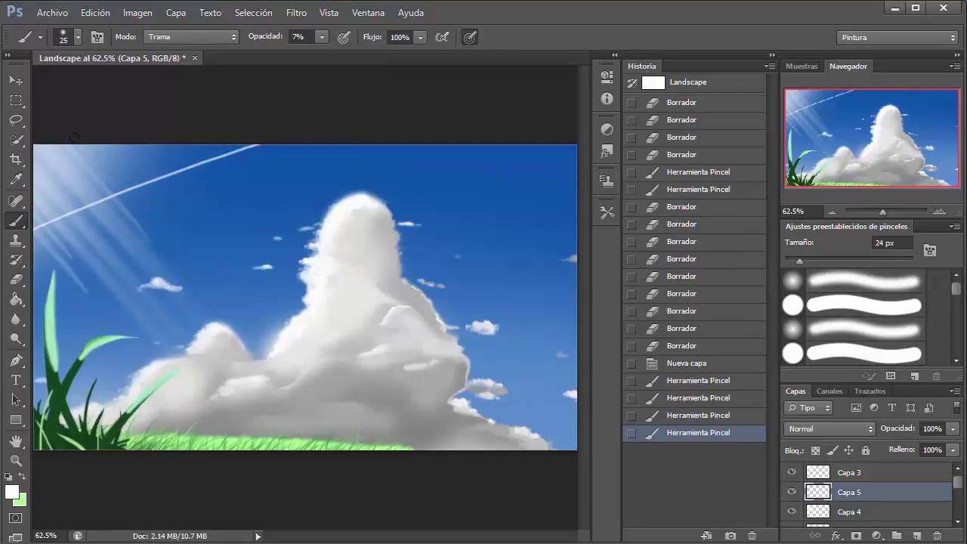
key(e)
drag(302, 298, 335, 231)
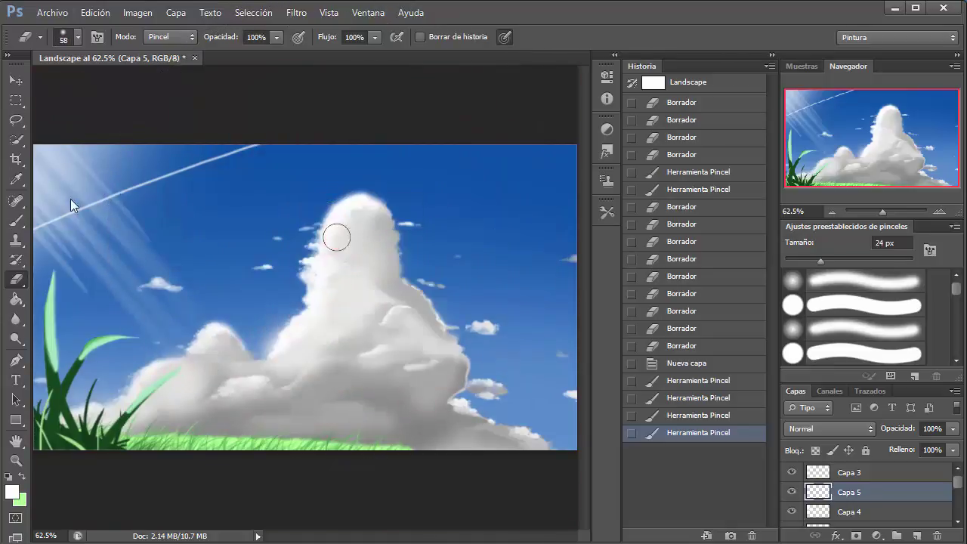
click(211, 321)
ctrl+click(100, 336)
drag(91, 226, 45, 295)
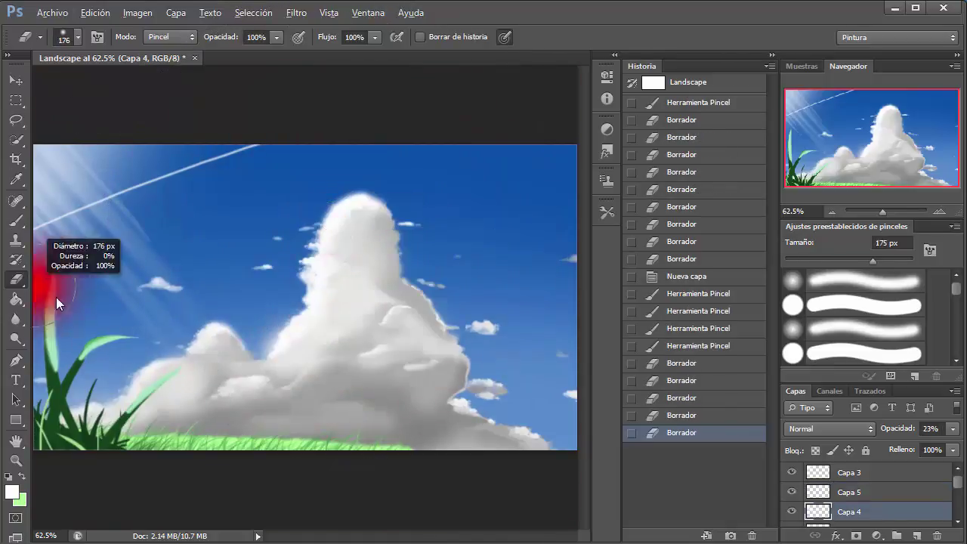
Step: Erase more of the Capa 4 rays above the grass blades, reducing the soft eraser to about 86 px
click(460, 198)
click(160, 170)
click(416, 241)
click(164, 344)
click(67, 250)
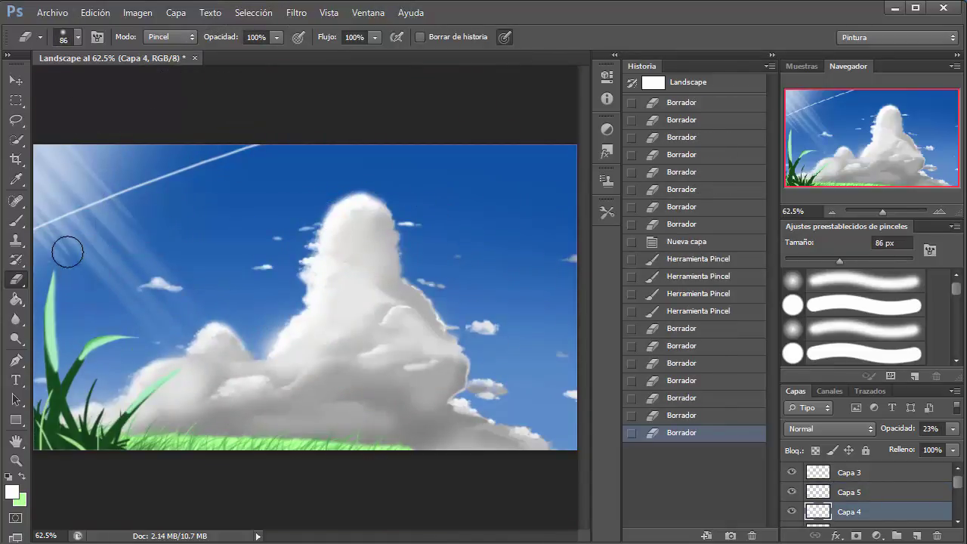
Step: Try trimming the Capa 4 rays further with a soft 60 px eraser, and undo the last three erasures
click(72, 255)
drag(90, 259, 75, 259)
click(67, 255)
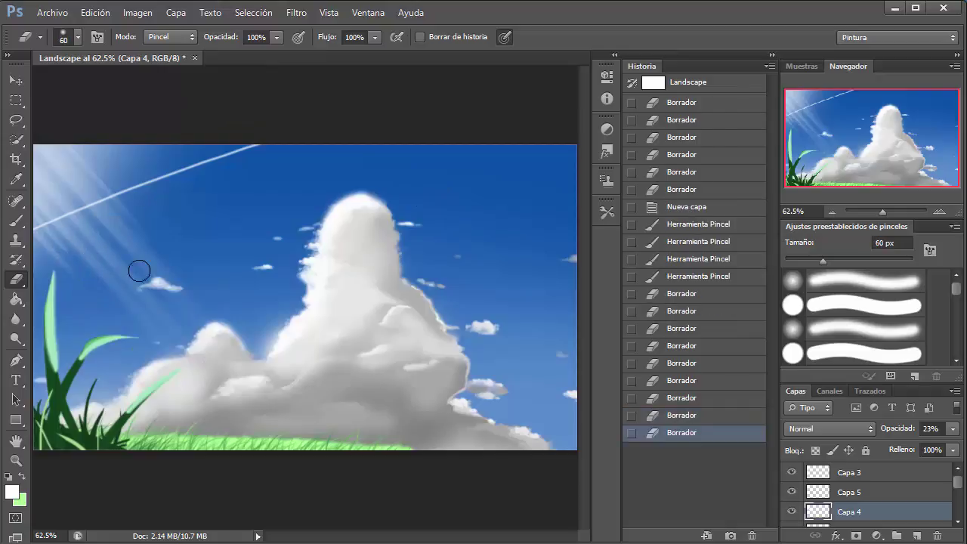
key(ctrl+alt+z)
key(ctrl+alt+z)
key(ctrl+alt+z)
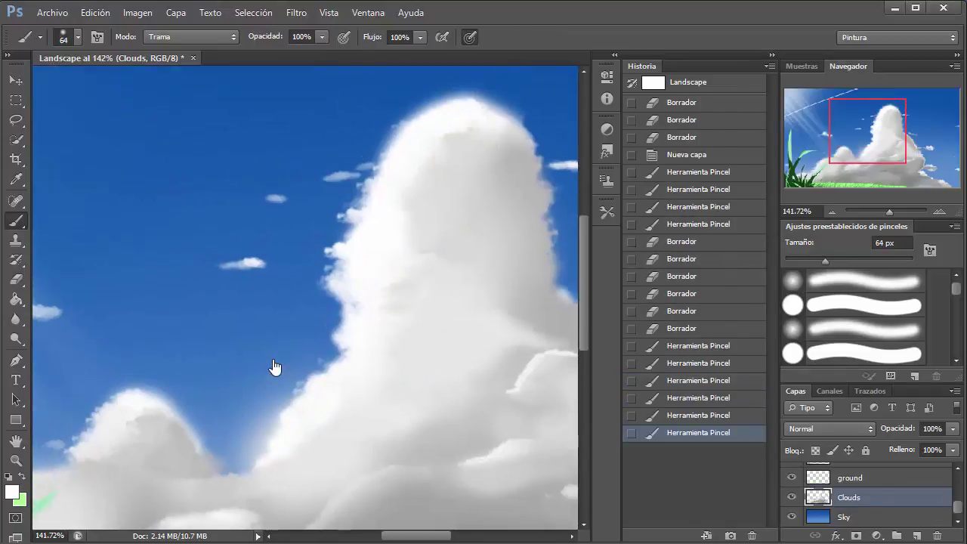
Step: On the Clouds layer, brighten the tall cloud with white at 100% opacity and switch to an irregular cloud-shaped brush at 133 px
scroll(274, 367, up, 3)
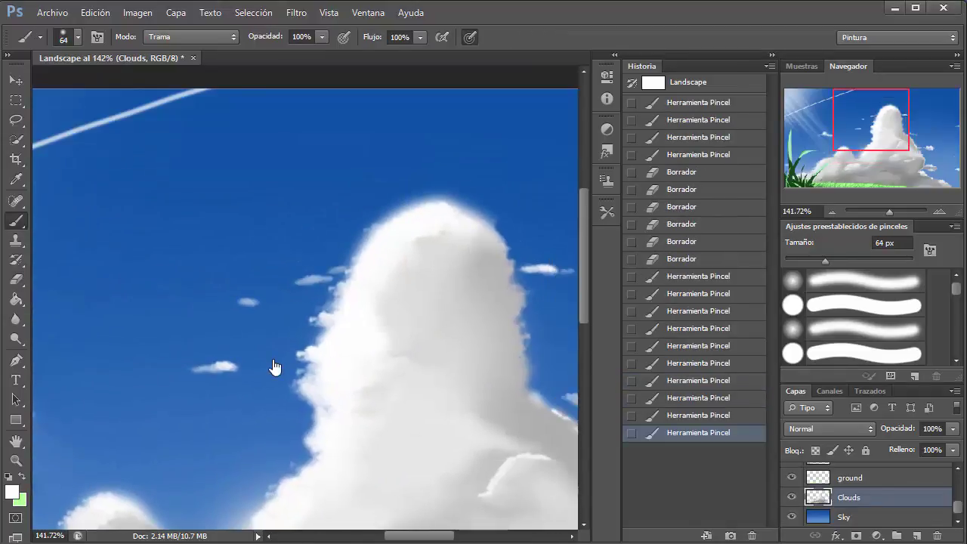
key(bracketright)
key(bracketright)
key(bracketright)
key(bracketright)
key(bracketright)
key(bracketright)
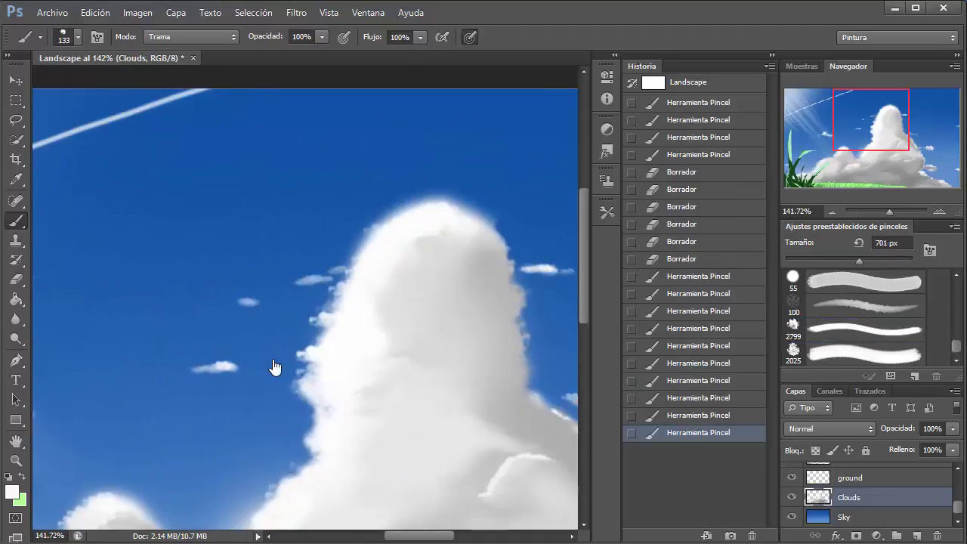
Step: Paint white texture into the tall cloud's left side with the 133 px cloud-shaped brush, and switch to a soft 24 px brush
scroll(274, 367, down, 2)
scroll(274, 367, left, 2)
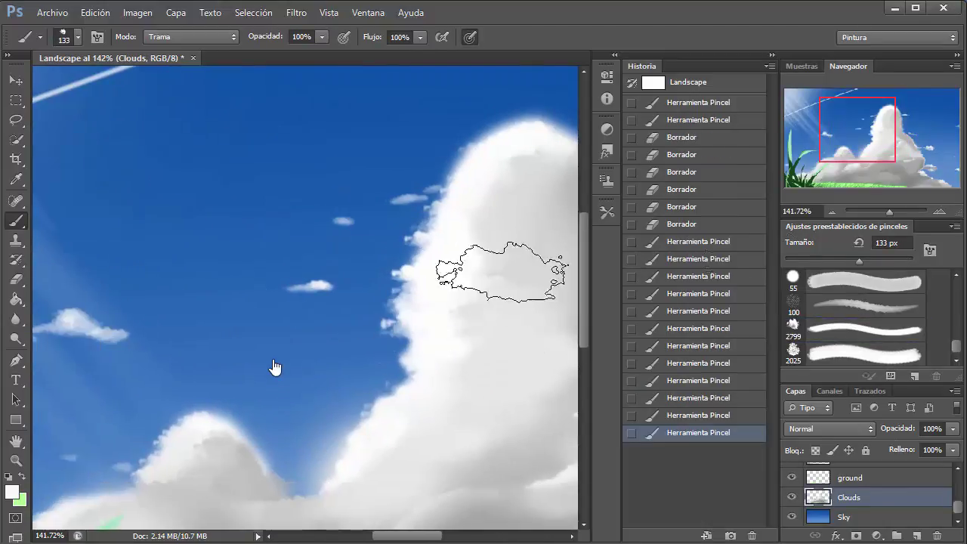
key(bracketleft)
key(bracketleft)
key(bracketleft)
key(bracketleft)
key(bracketleft)
key(bracketleft)
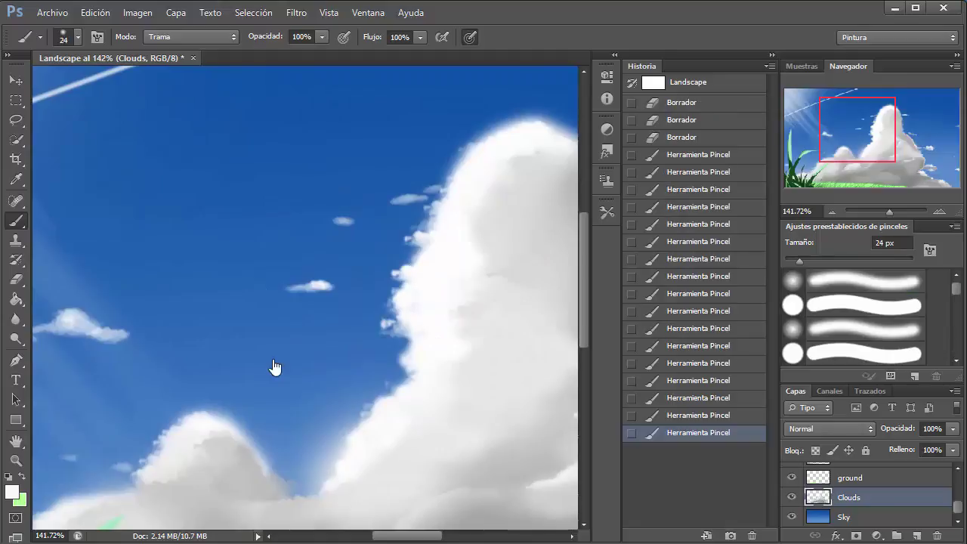
Step: Brighten and soften the tall cloud's shading with white strokes, enlarging the soft brush to about 130 px
scroll(273, 367, up, 2)
scroll(273, 367, right, 2)
drag(472, 289, 529, 290)
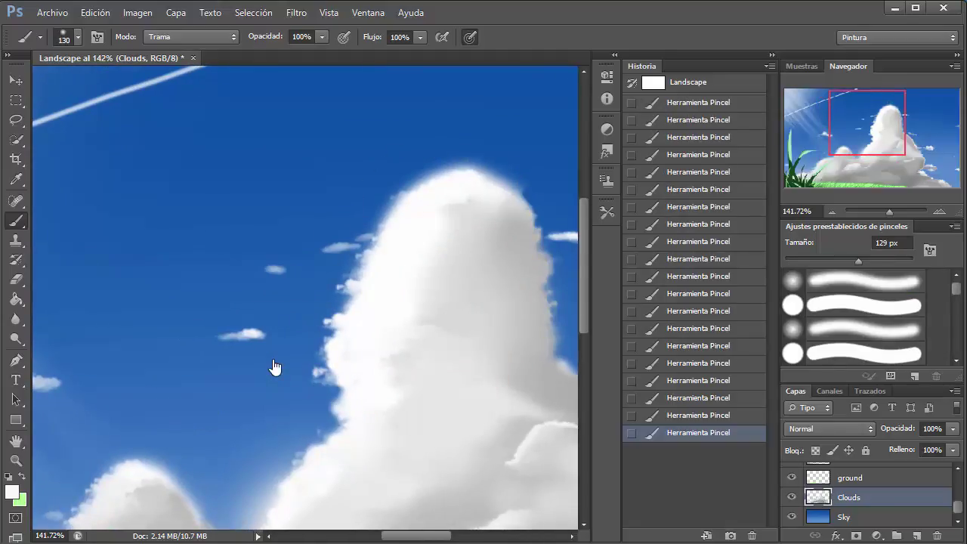
scroll(273, 367, right, 2)
scroll(274, 367, down, 2)
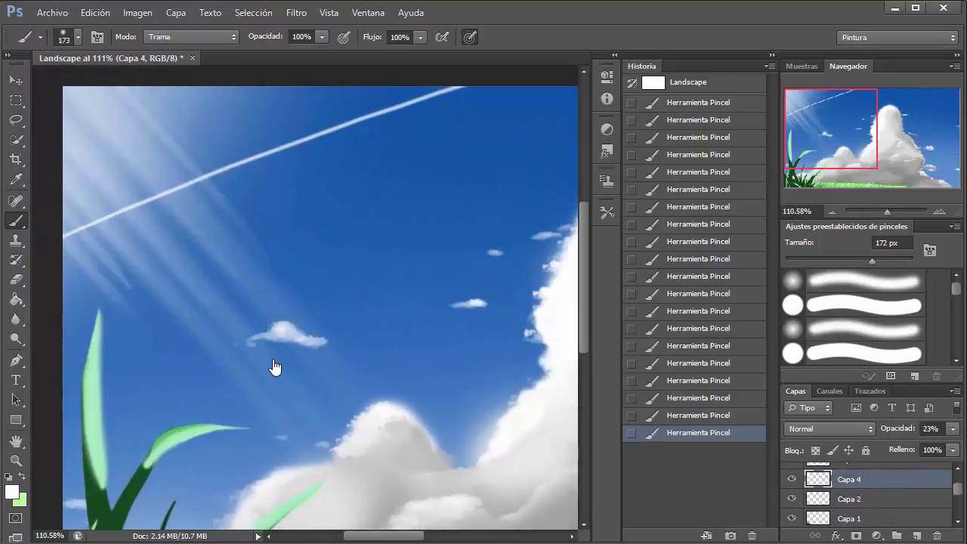
Step: Create a layer named birds above Capa 2 and paint a tiny black bird beside the tall grass blade with a 7 px brush
text(ds)
key(Return)
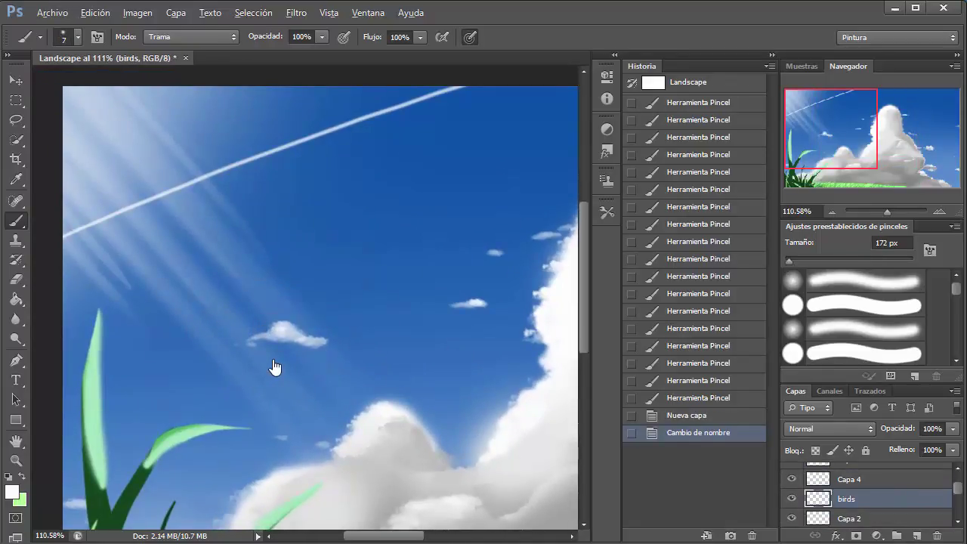
click(11, 491)
click(859, 257)
click(128, 329)
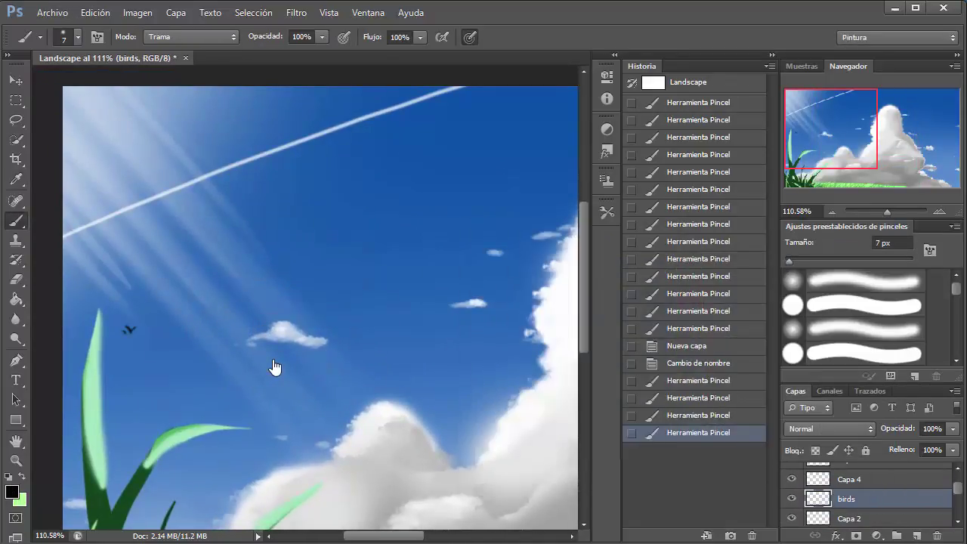
Step: Reduce the brush to 2 px and undo the last three strokes around the first bird
scroll(274, 367, left, 2)
scroll(273, 367, up, 1)
key(ctrl+alt+z)
key(ctrl+alt+z)
key(ctrl+alt+z)
scroll(274, 367, right, 2)
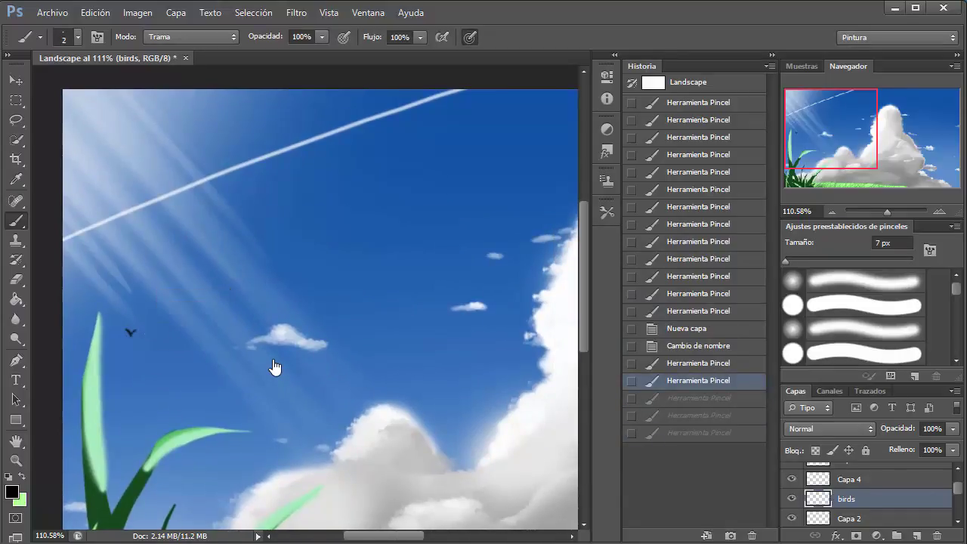
Step: With a 2 px black brush, paint a smaller bird beside the first and a distant one in the sky left of the tall cloud
key(ctrl+shift+z)
key(ctrl+shift+z)
key(ctrl+shift+z)
key(ctrl+shift+z)
key(ctrl+shift+z)
key(ctrl+shift+z)
scroll(274, 367, right, 5)
scroll(273, 367, up, 4)
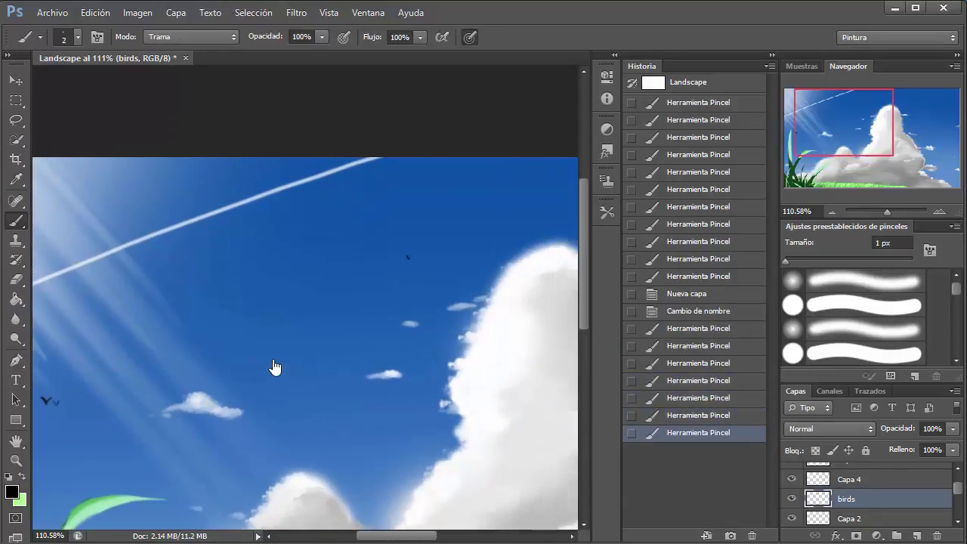
Step: Make a small erasure on the birds layer and paint two tiny distant birds low in the sky, above the curved grass and near the small cloud
key(e)
key(b)
scroll(274, 367, down, 5)
scroll(273, 367, left, 5)
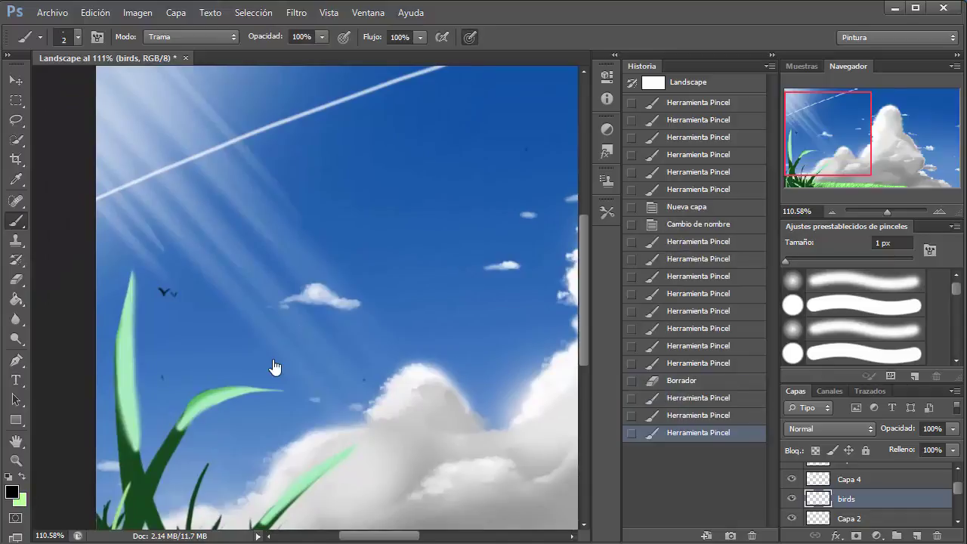
scroll(273, 367, down, 2)
scroll(273, 367, left, 1)
Step: Paint several tiny black birds scattered across the sky to the right of the tall cloud
scroll(274, 367, up, 2)
scroll(274, 367, right, 6)
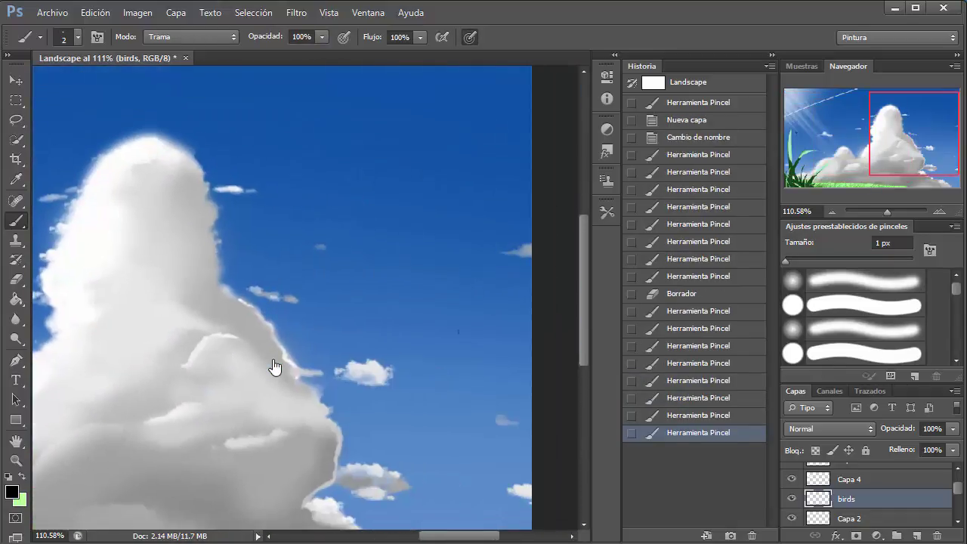
key(ctrl+shift+z)
key(ctrl+shift+z)
key(ctrl+shift+z)
key(ctrl+shift+z)
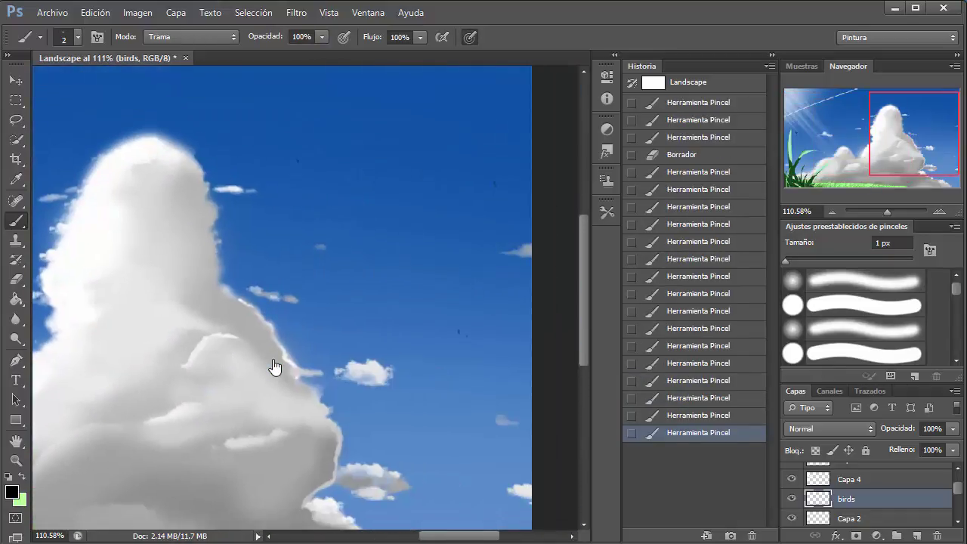
Step: Add a couple more tiny black strokes on the birds layer and switch to the soft 60 px eraser
scroll(274, 367, down, 5)
key(ctrl+shift+z)
key(ctrl+shift+z)
scroll(274, 367, down, 3)
key(e)
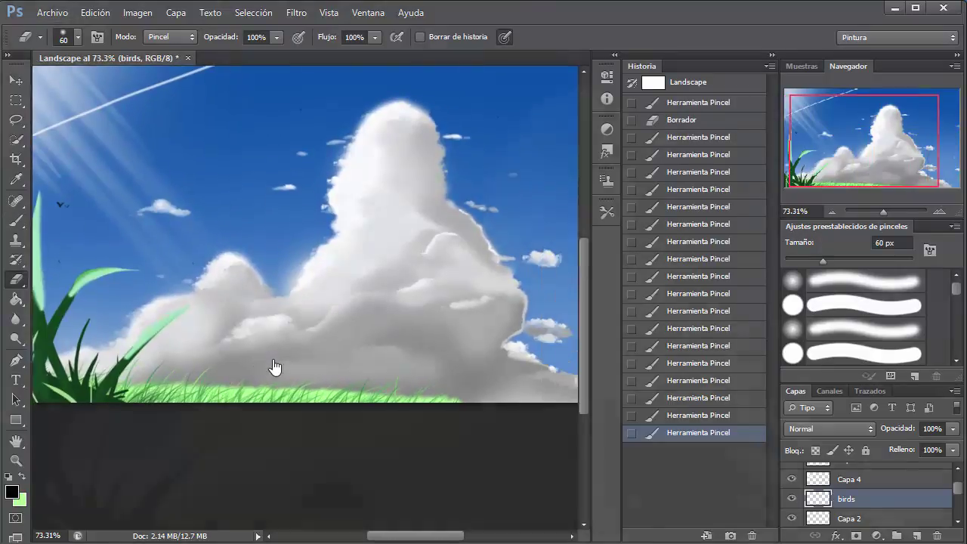